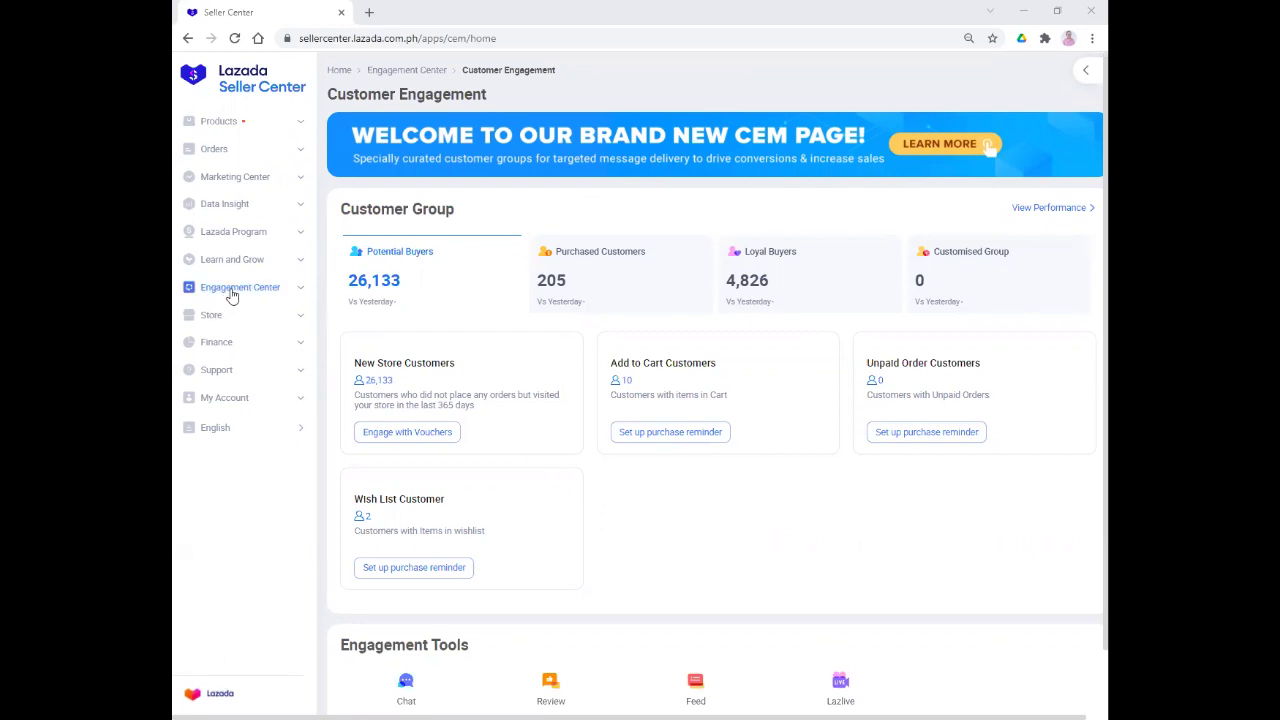
Open the Customer Engagement page and start a voucher engagement for New Store Customers
click(302, 291)
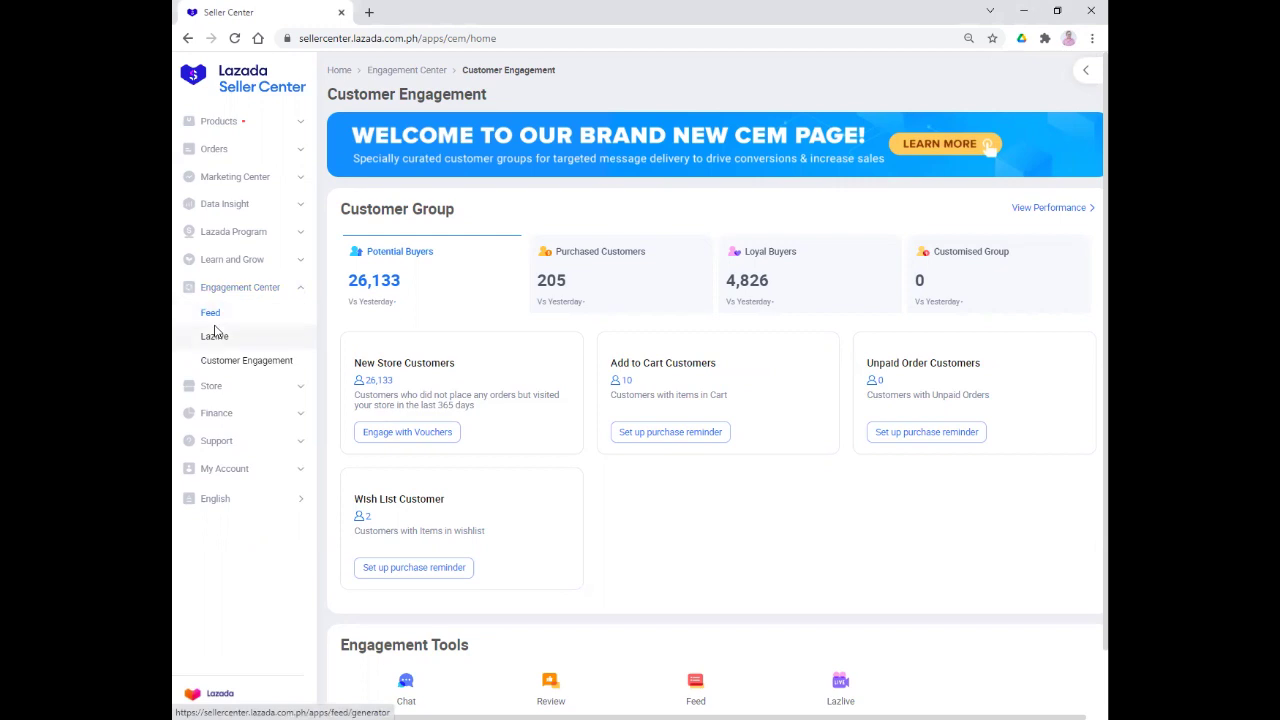
click(253, 362)
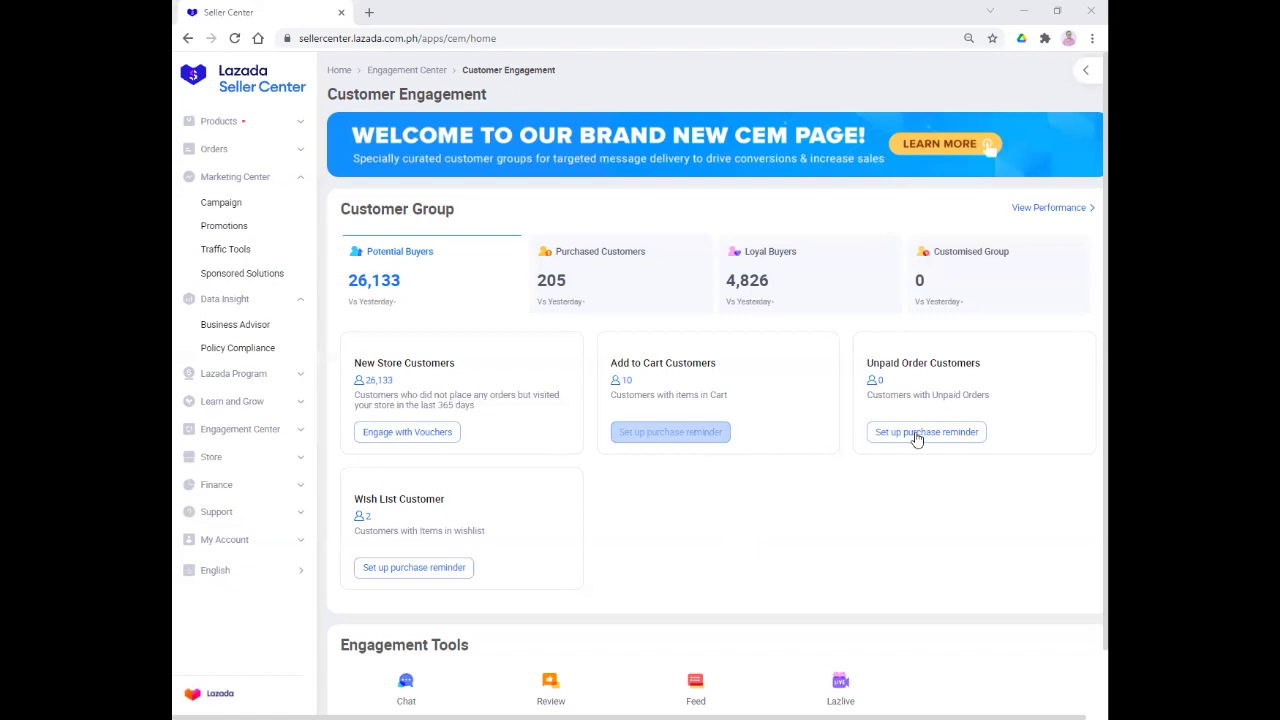
click(413, 434)
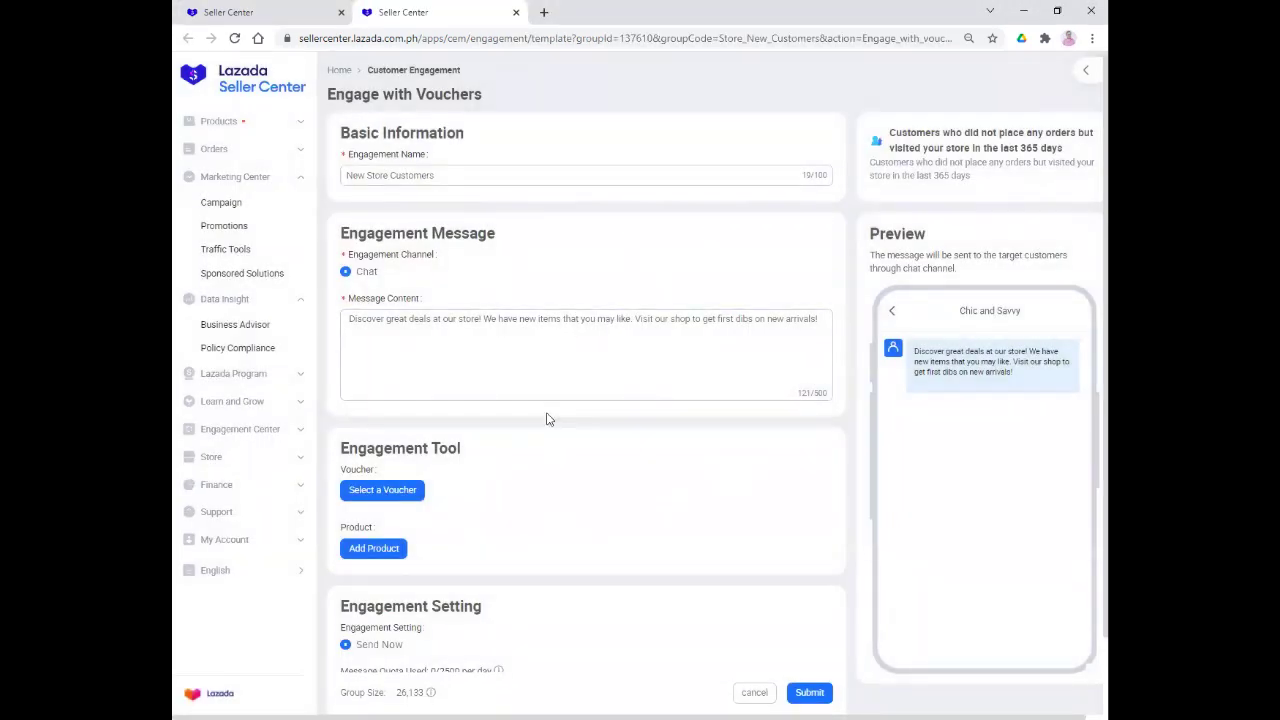
Review the message, engagement tool and setting sections of the New Store Customers voucher engagement form
click(447, 373)
click(573, 502)
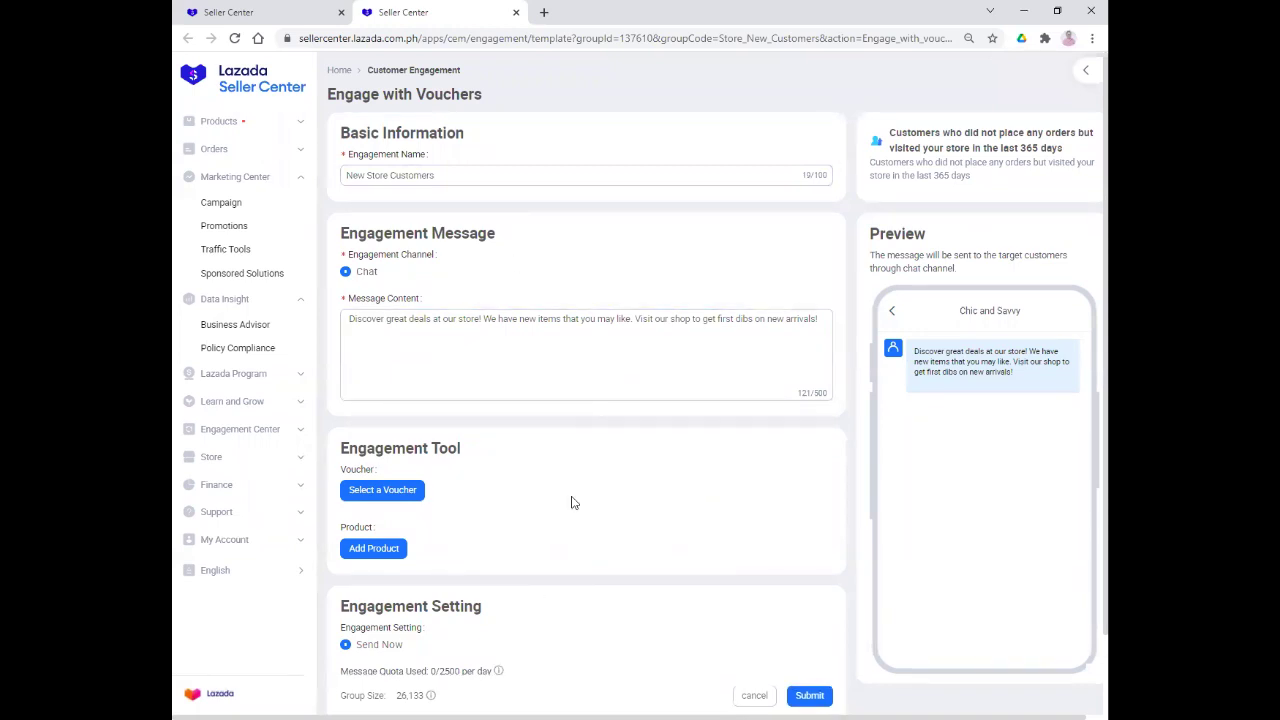
scroll(575, 498, down, 1)
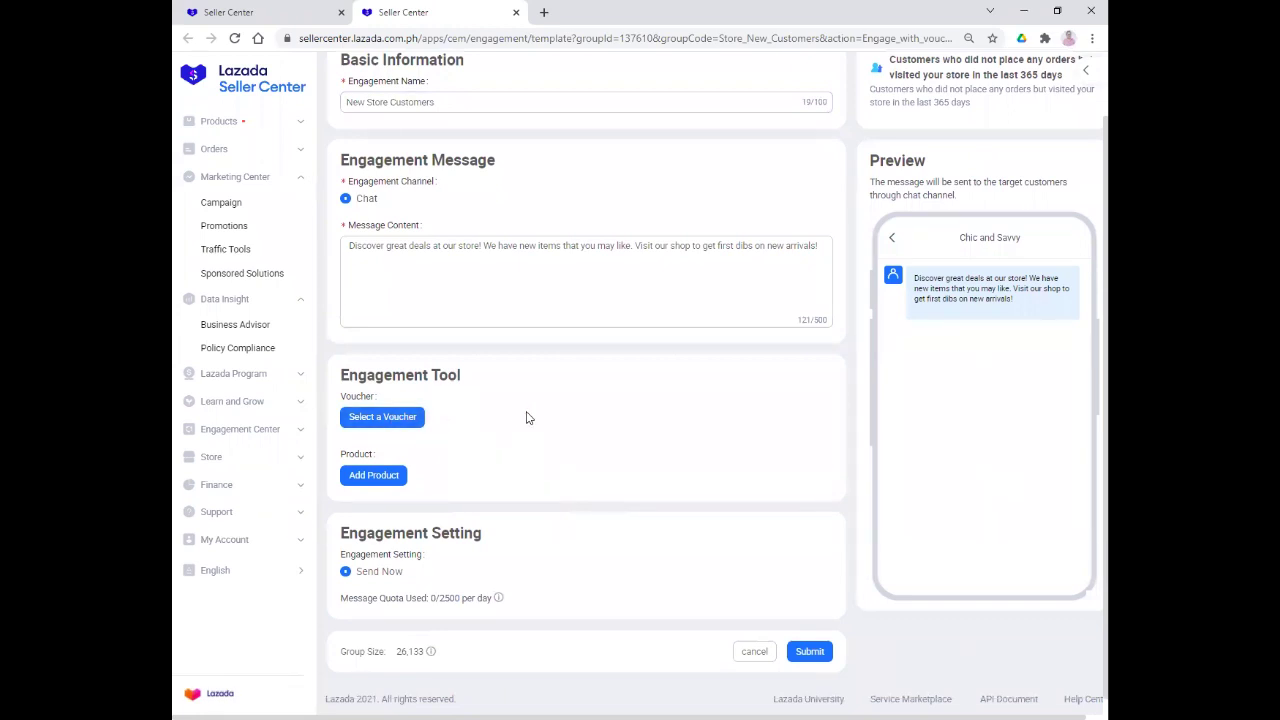
scroll(549, 463, down, 1)
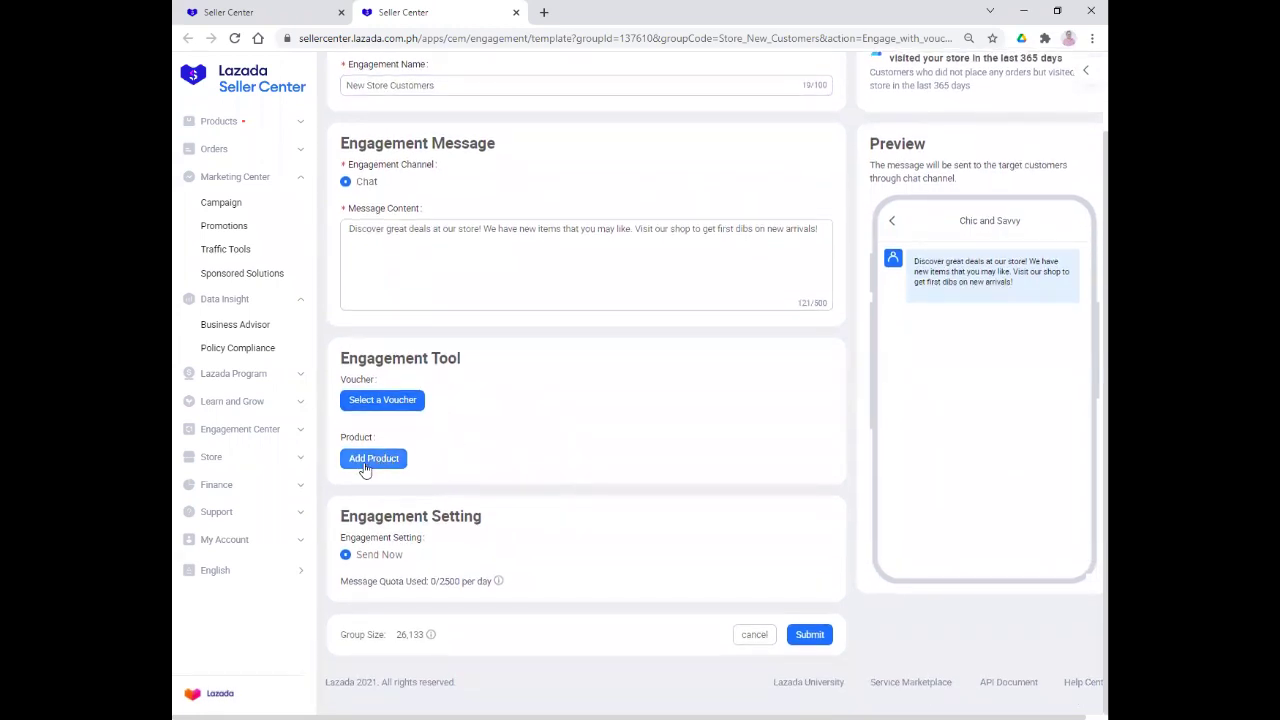
scroll(630, 520, up, 1)
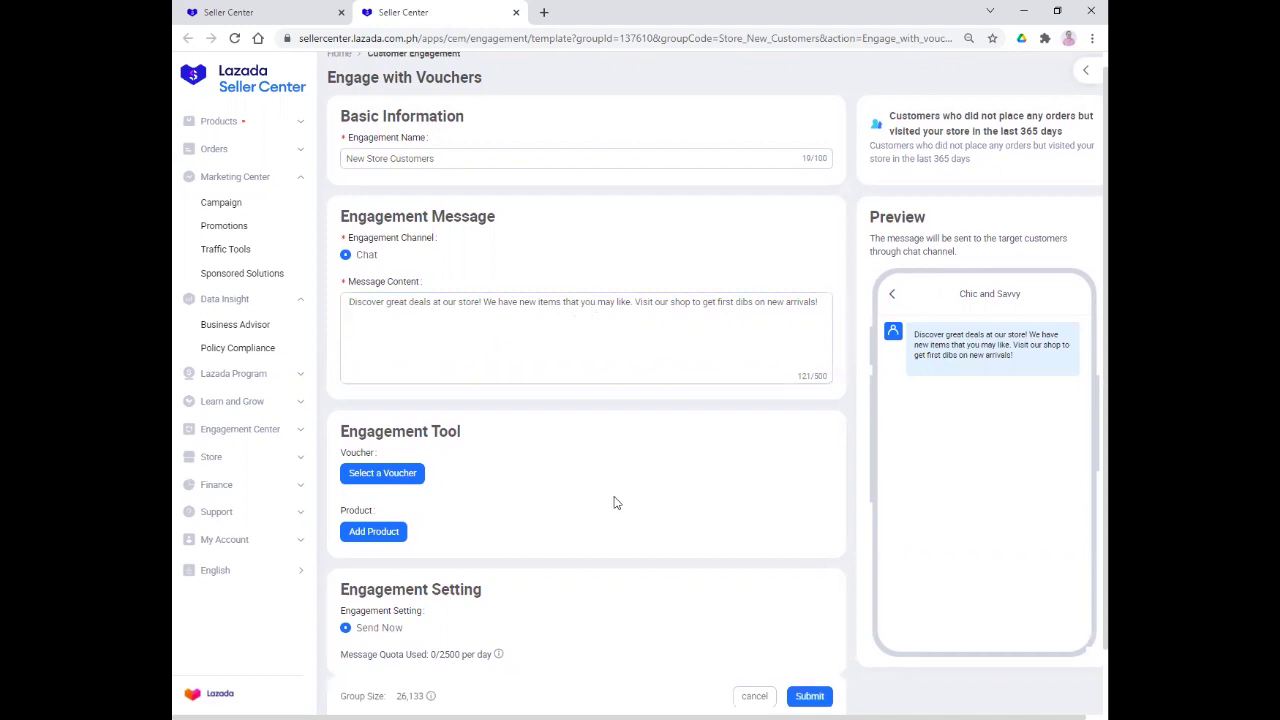
scroll(794, 571, down, 1)
scroll(744, 560, up, 1)
scroll(744, 560, up, 1)
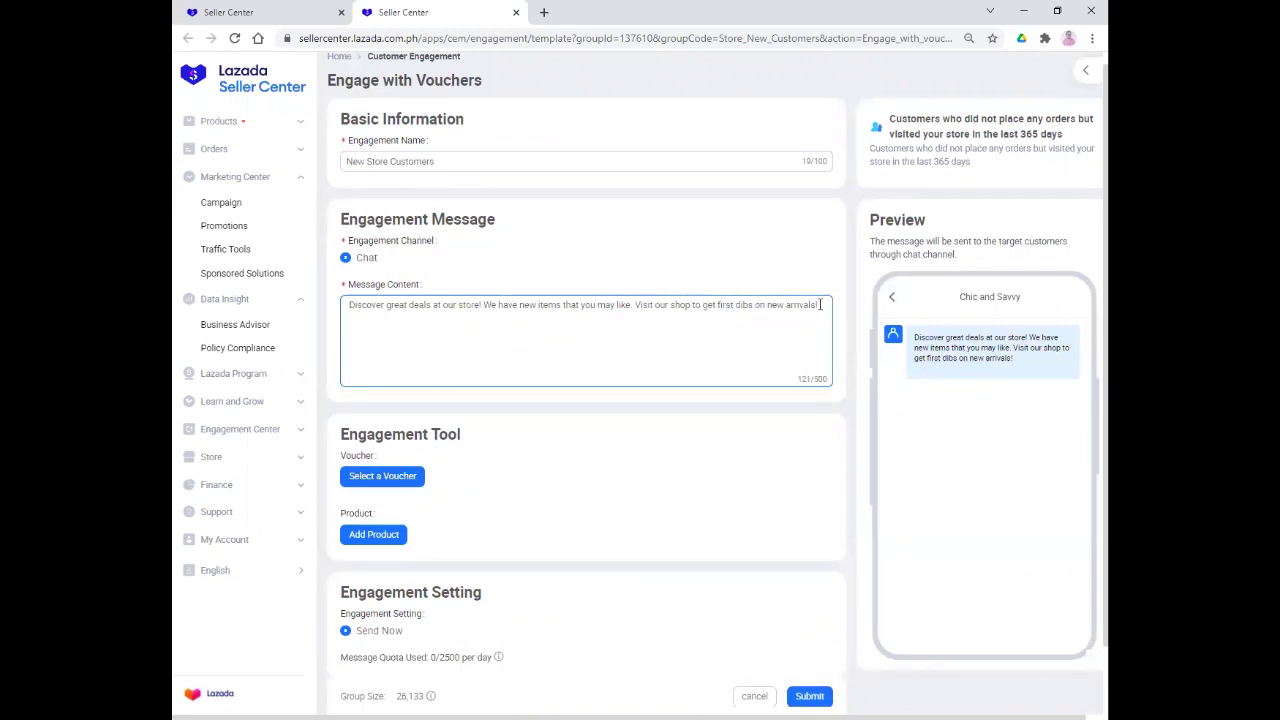
Check the product selection dialog and close it, and inspect the engagement name and message content fields
click(598, 446)
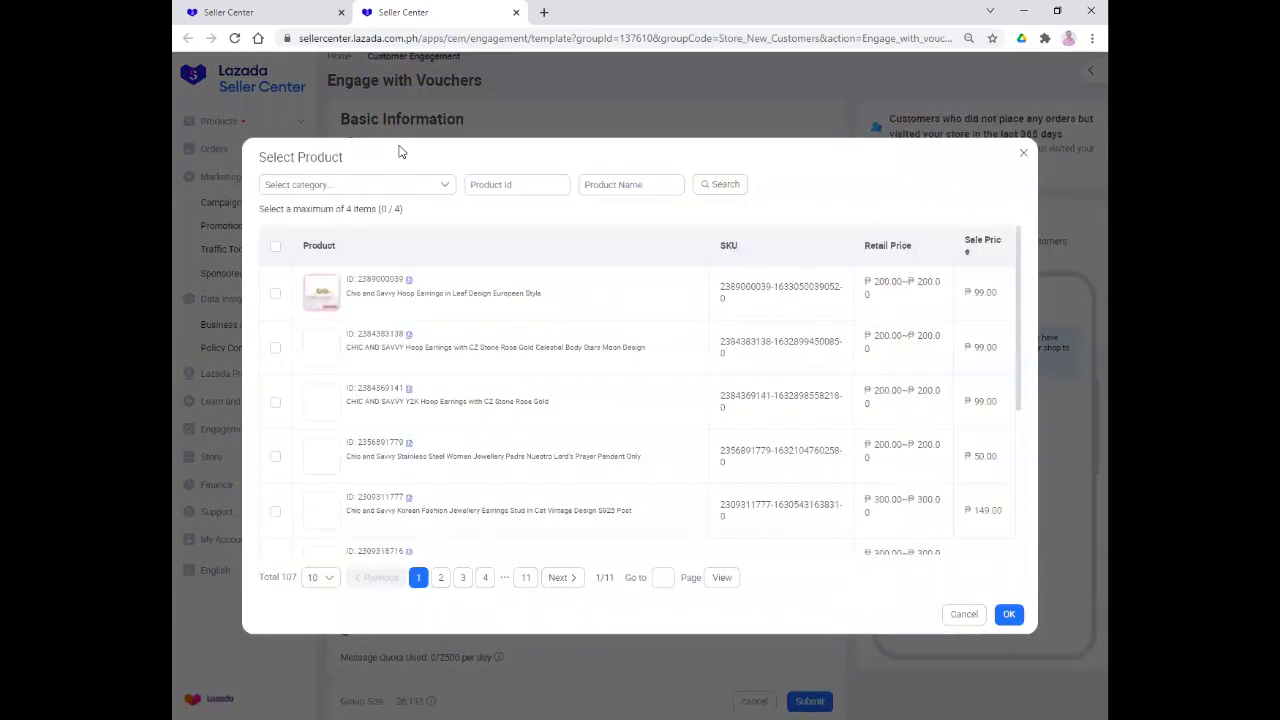
click(1023, 153)
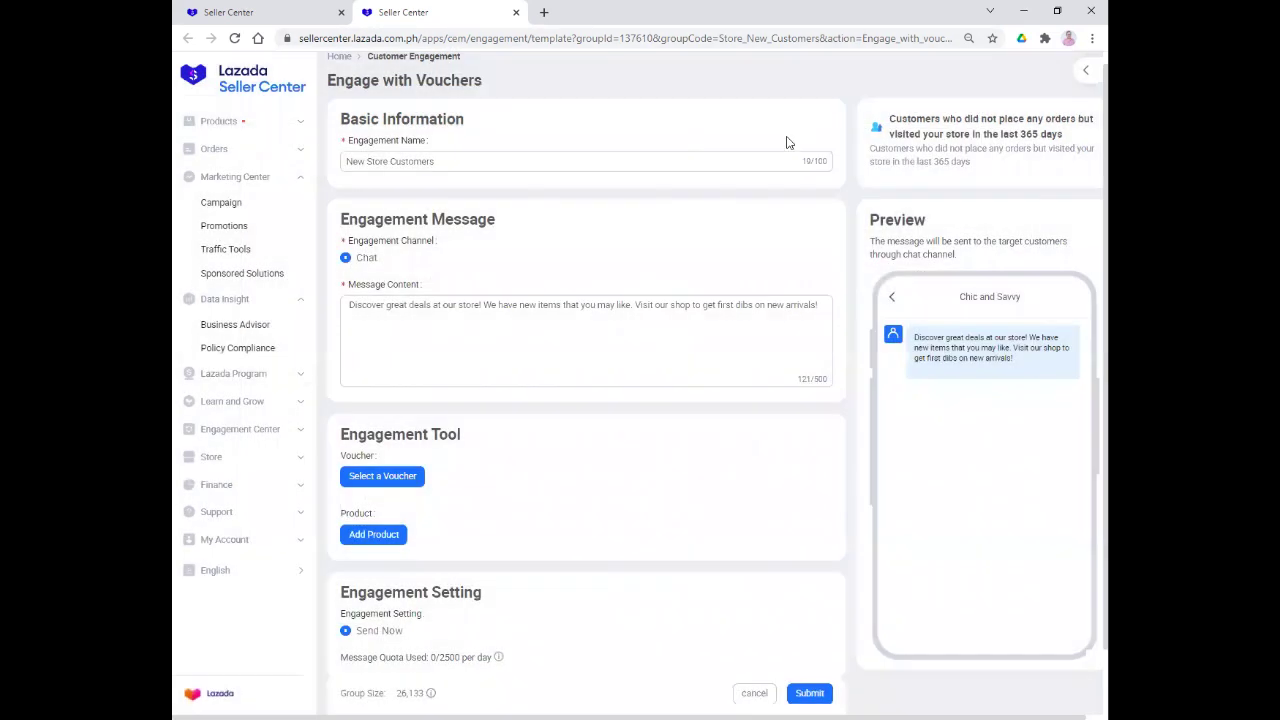
click(390, 161)
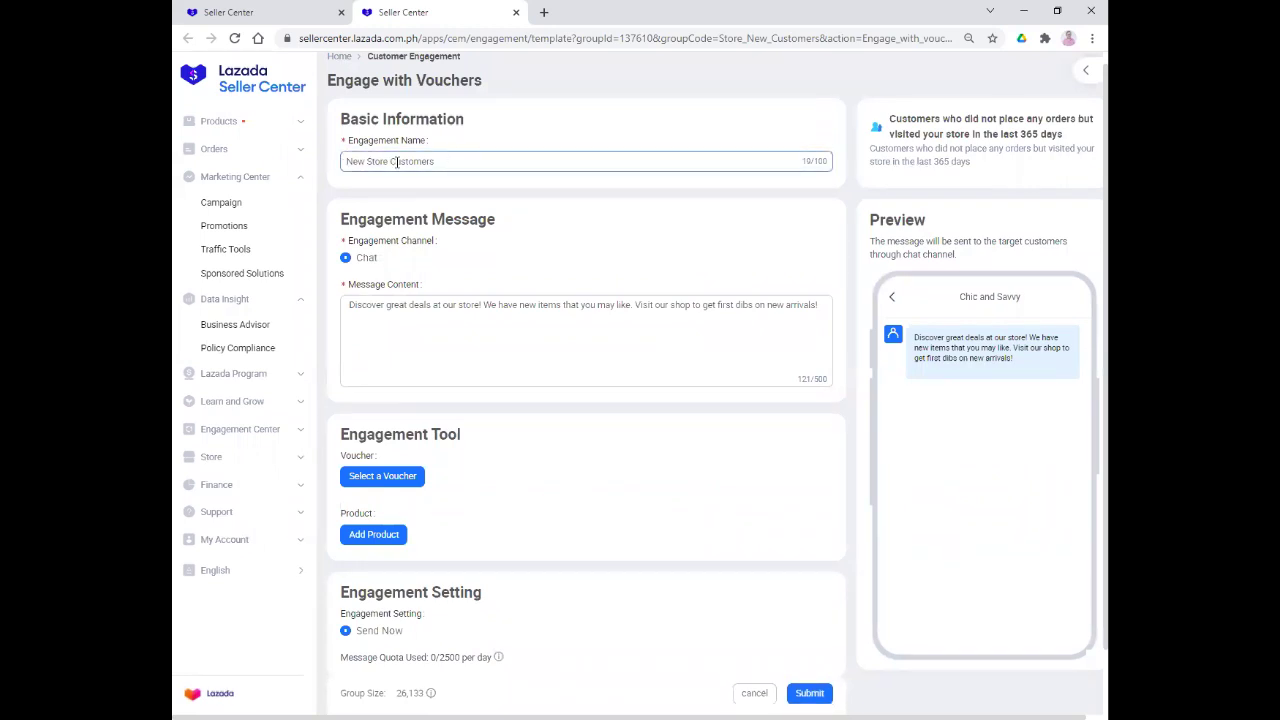
click(432, 186)
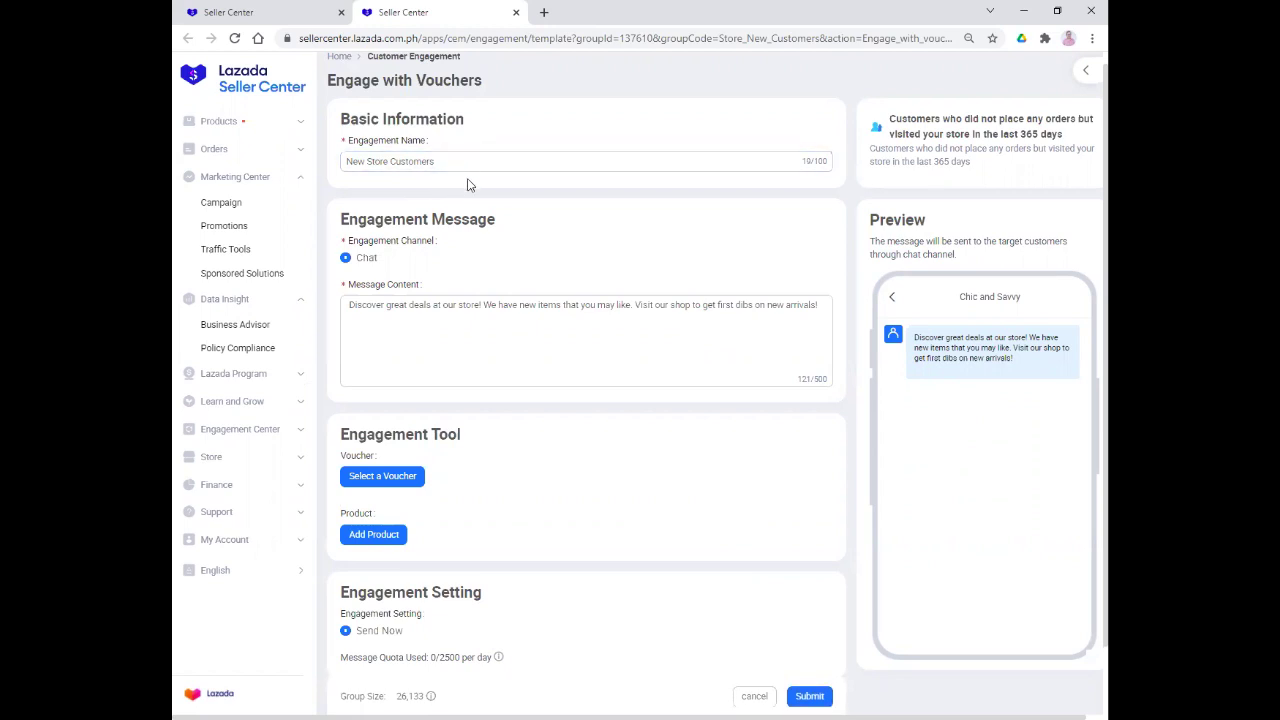
click(426, 318)
click(375, 537)
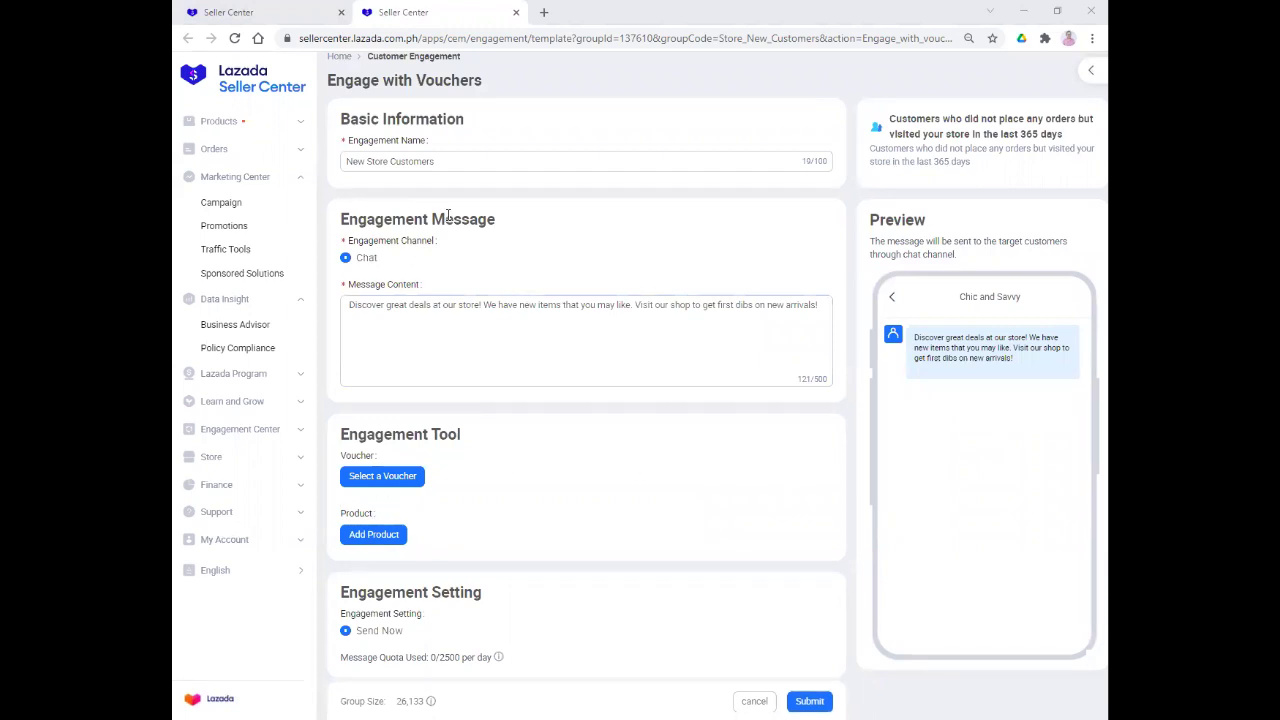
Reload the voucher engagement form, browse the products that can be added to the message, and cancel the selection
click(235, 39)
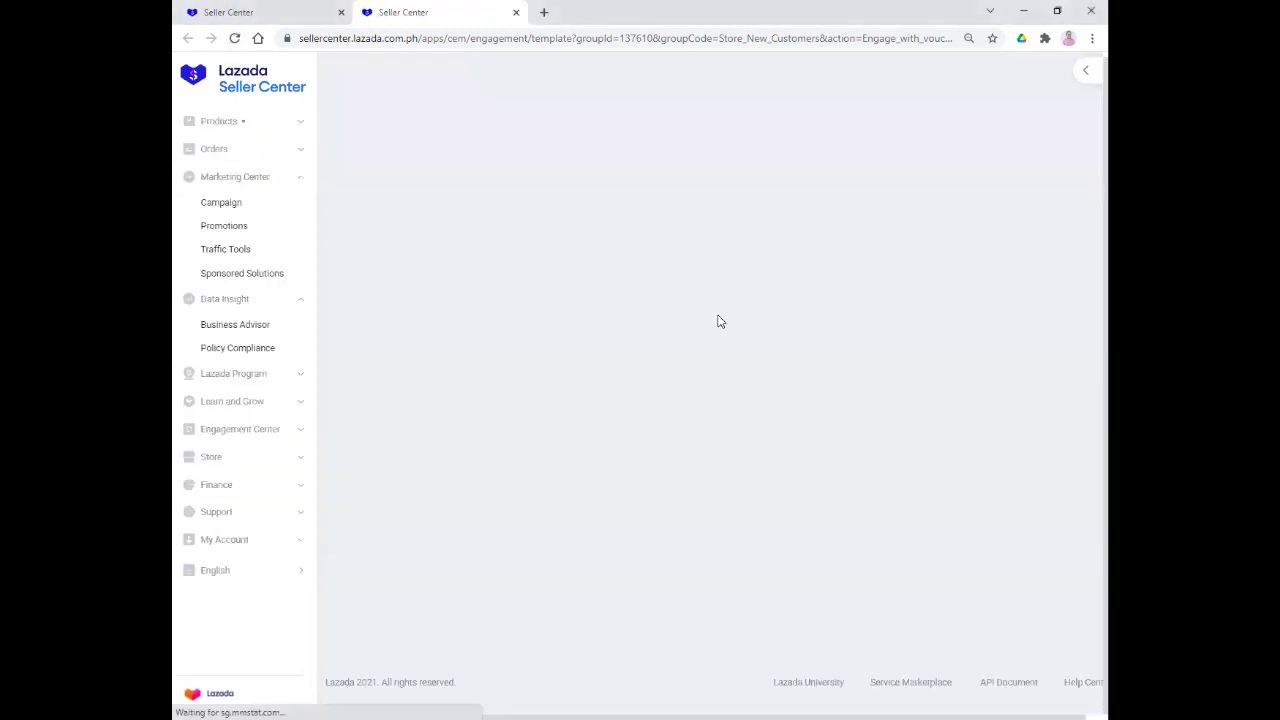
scroll(626, 483, down, 2)
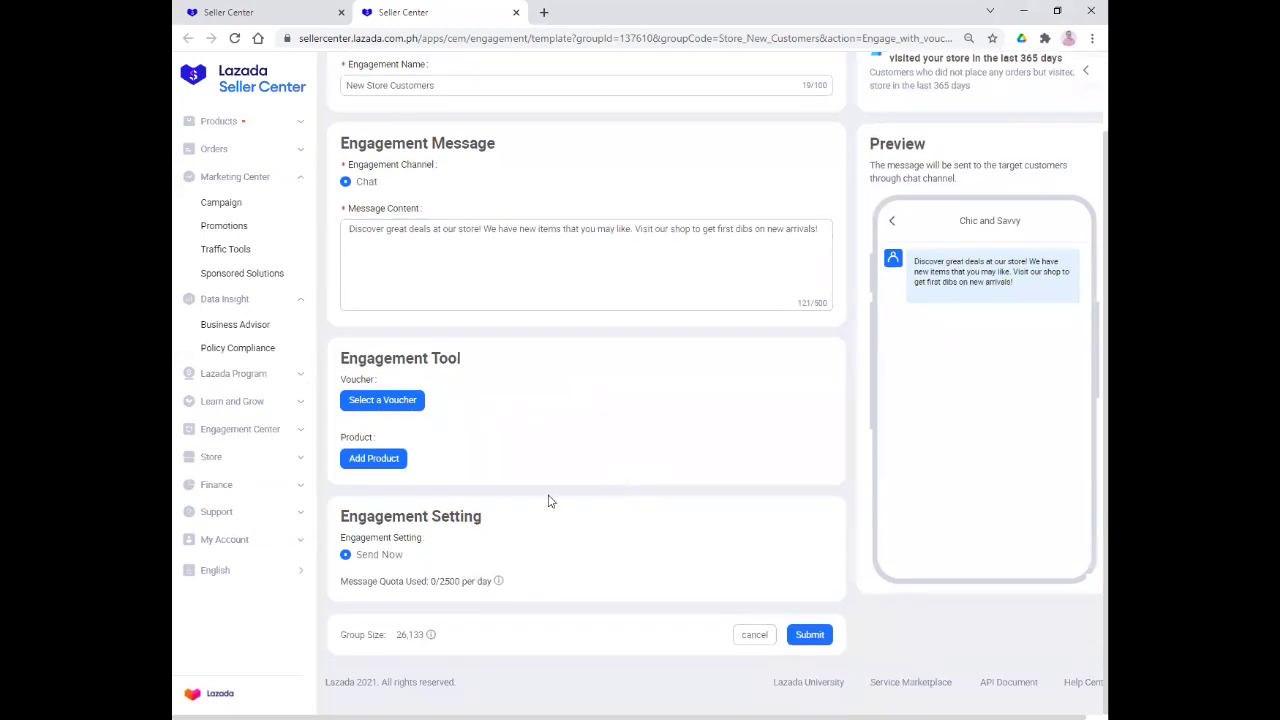
click(393, 459)
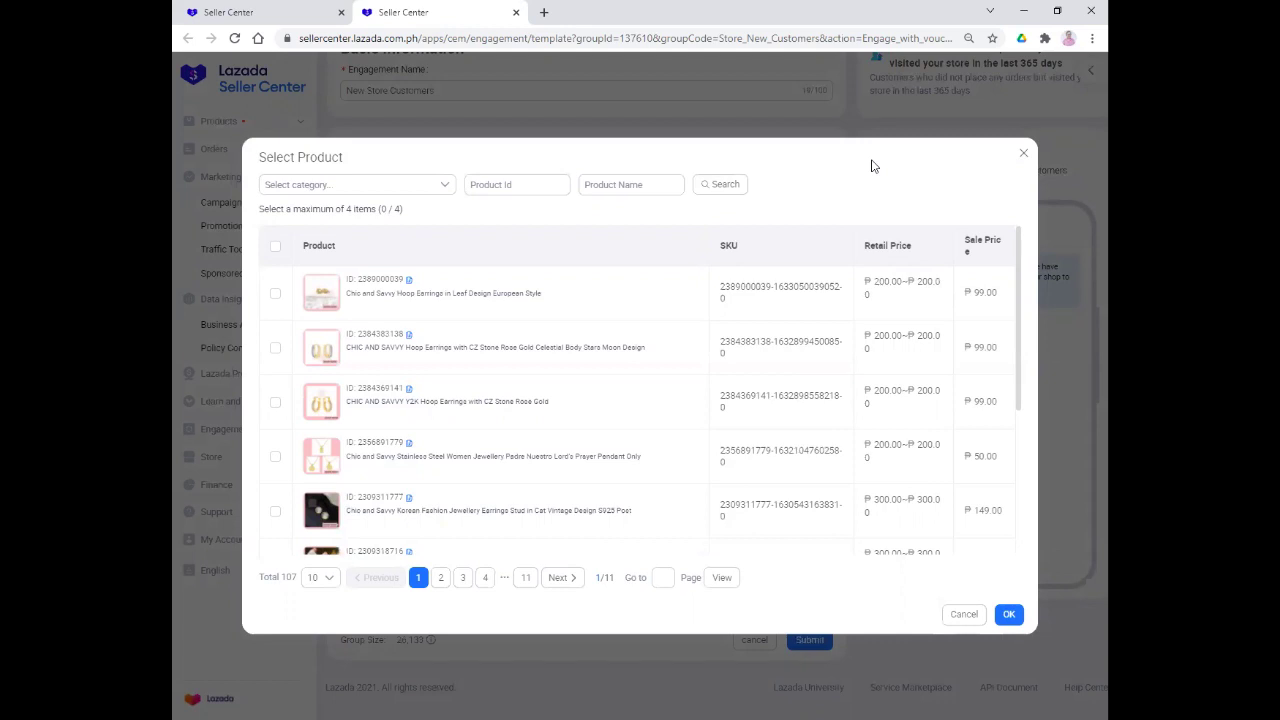
scroll(686, 297, down, 2)
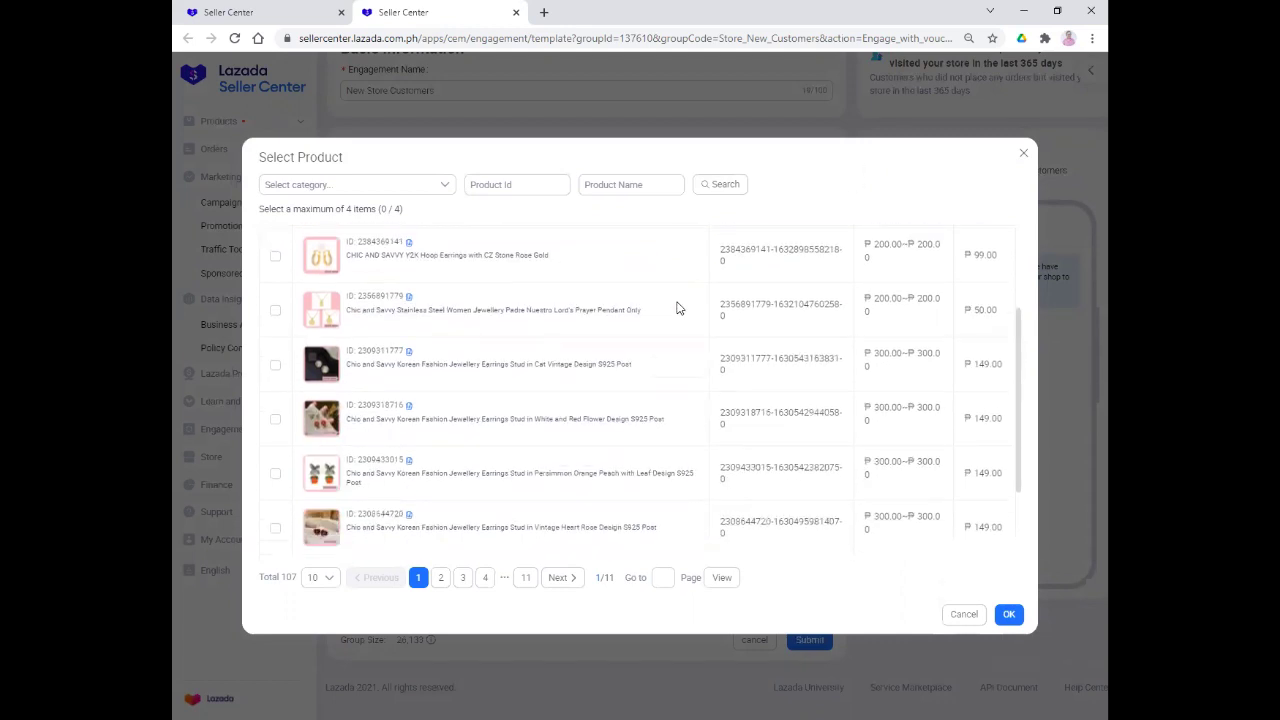
scroll(662, 345, down, 2)
scroll(662, 345, up, 5)
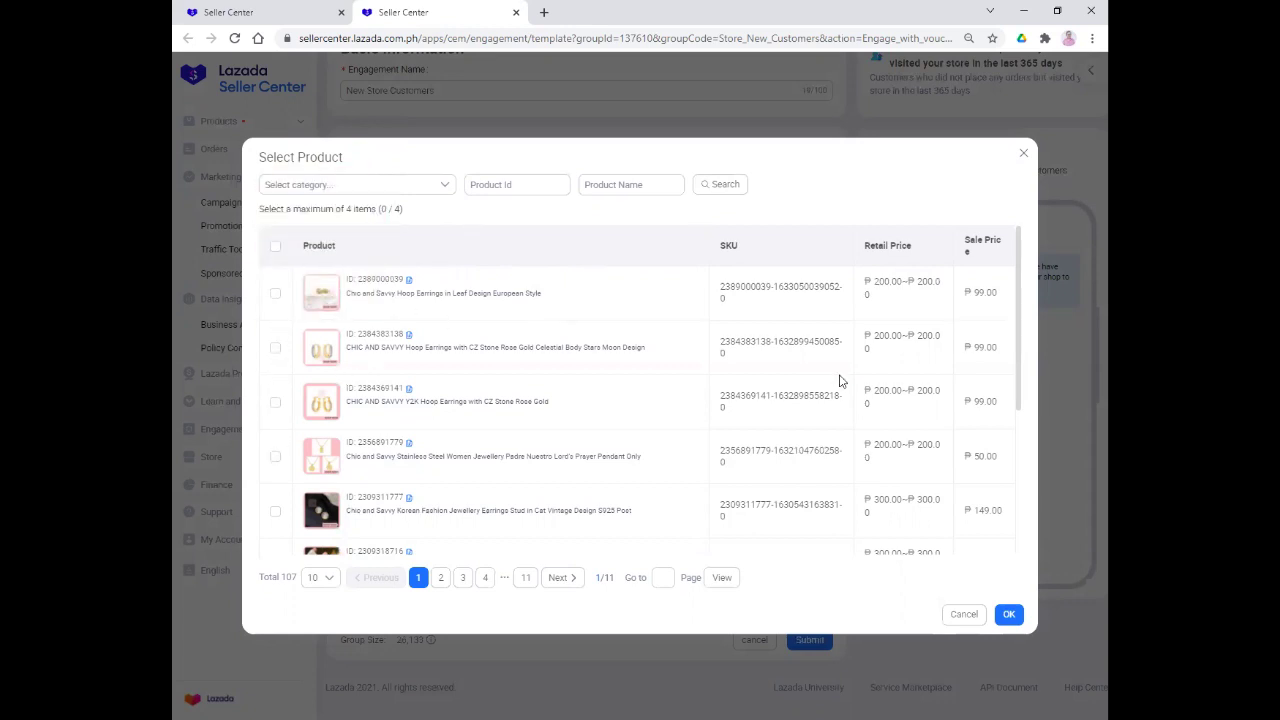
click(962, 615)
Return to the Customer Engagement page and open the purchase reminder setup for Add to Cart Customers
scroll(610, 470, down, 1)
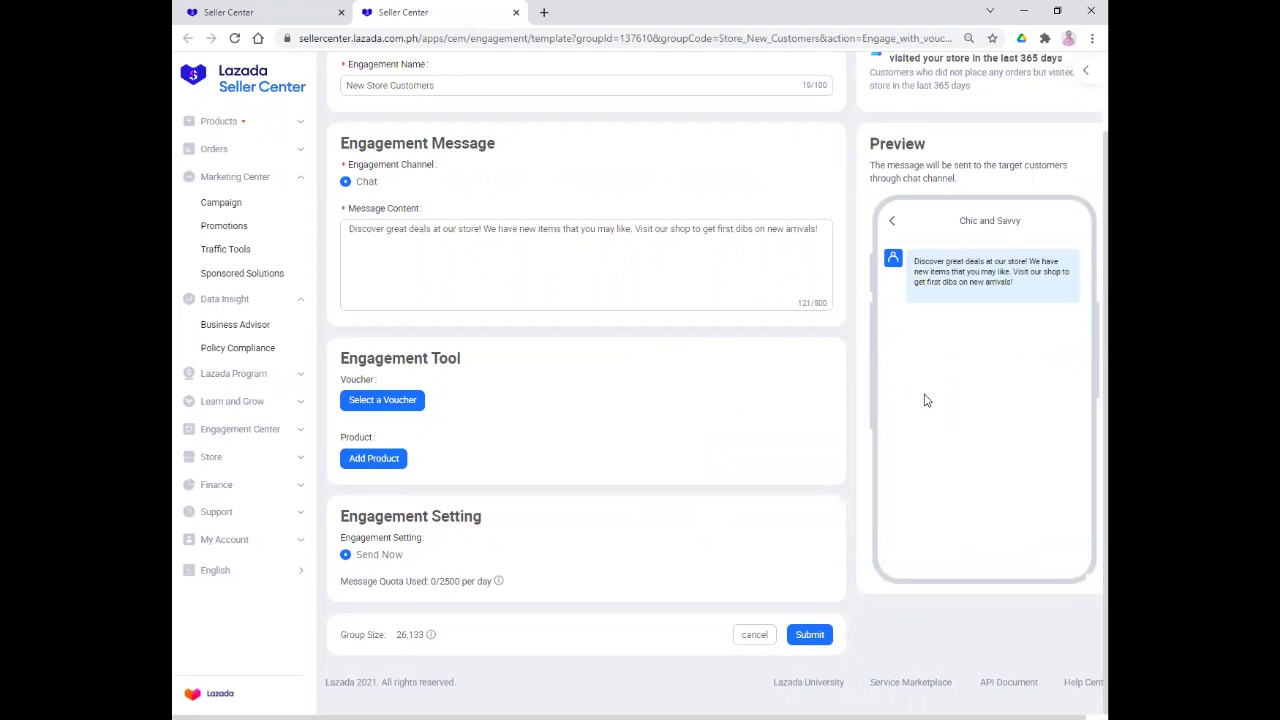
scroll(743, 526, up, 1)
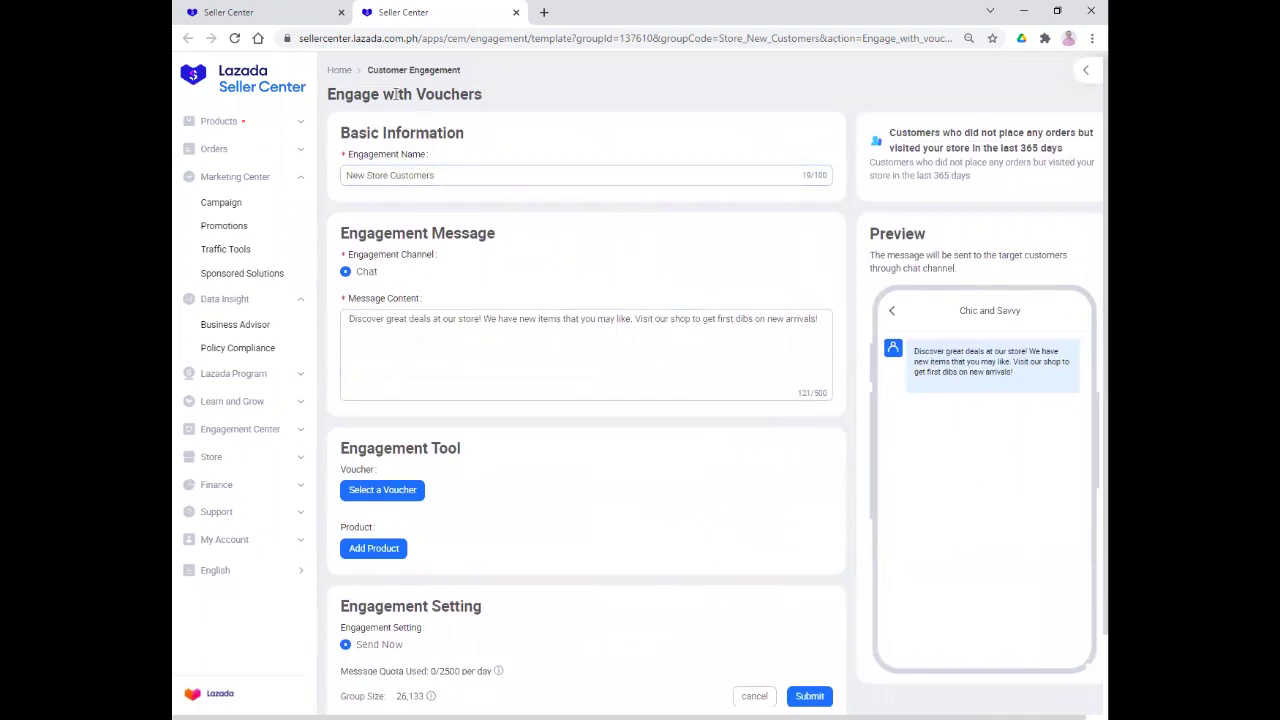
click(298, 430)
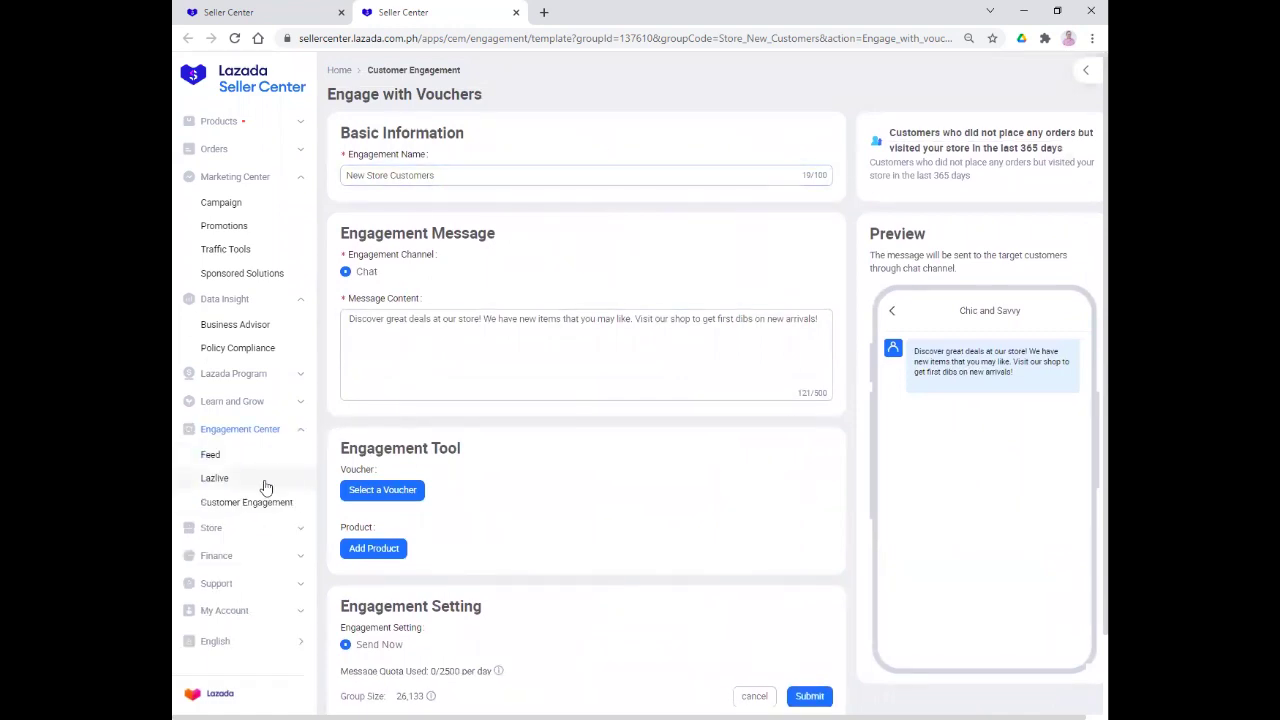
click(252, 502)
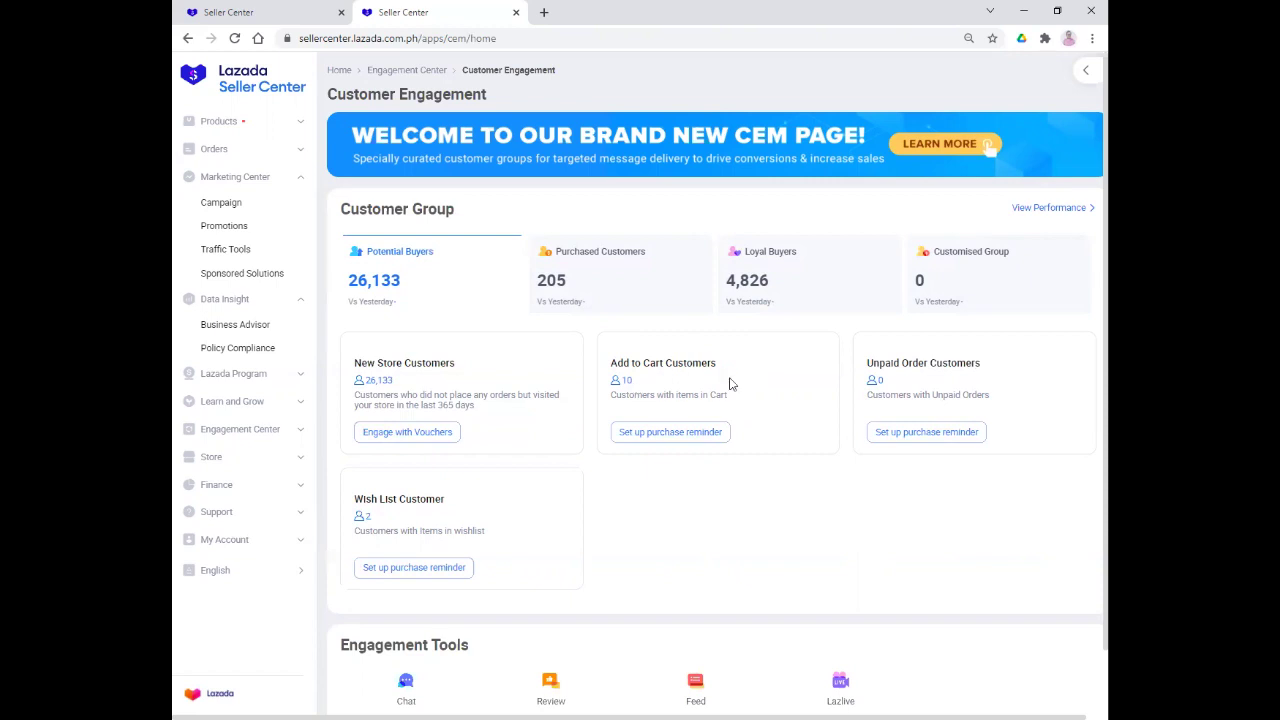
click(690, 436)
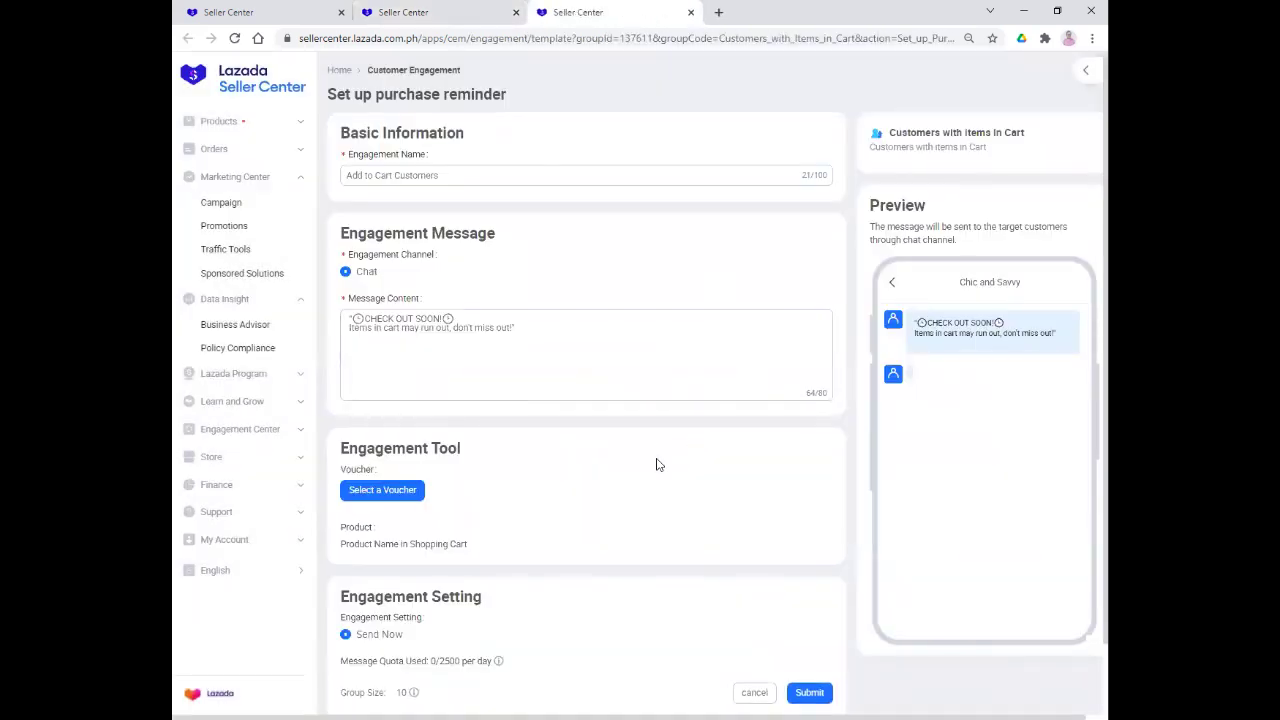
Review the message content, voucher, product and sending options of the Add to Cart Customers purchase reminder
scroll(656, 464, down, 2)
scroll(656, 464, up, 2)
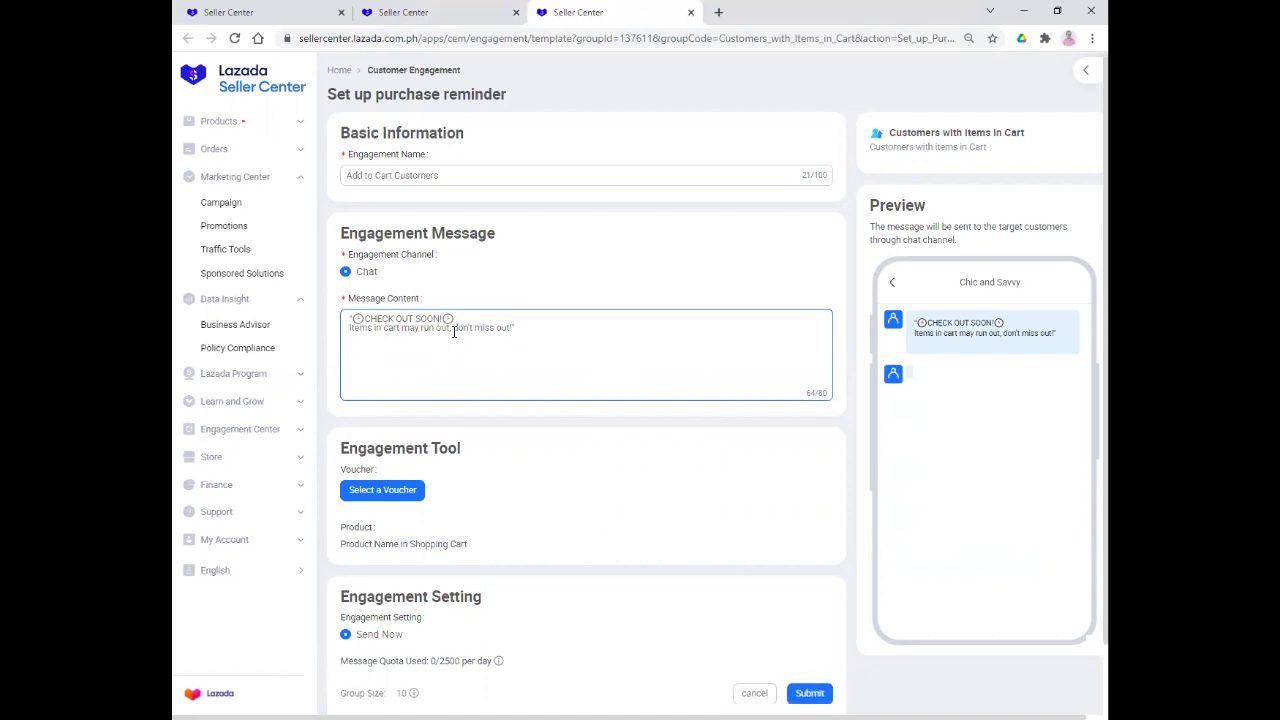
click(523, 331)
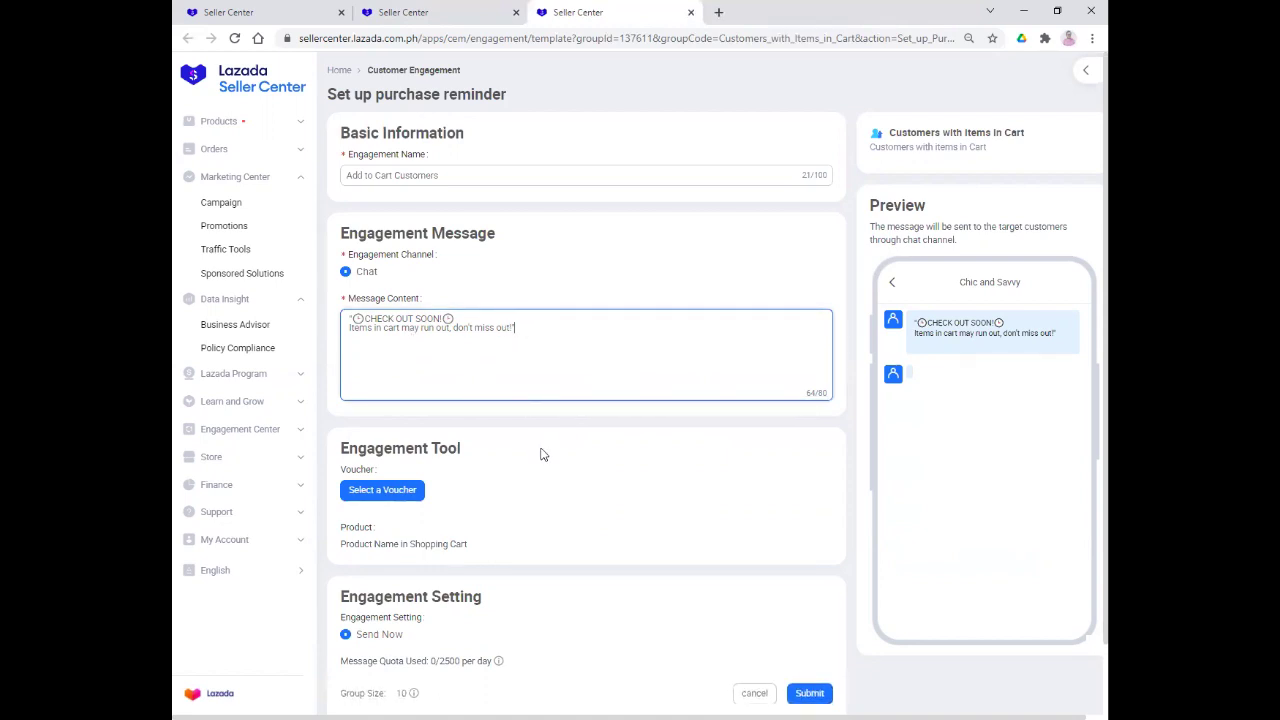
scroll(540, 451, down, 1)
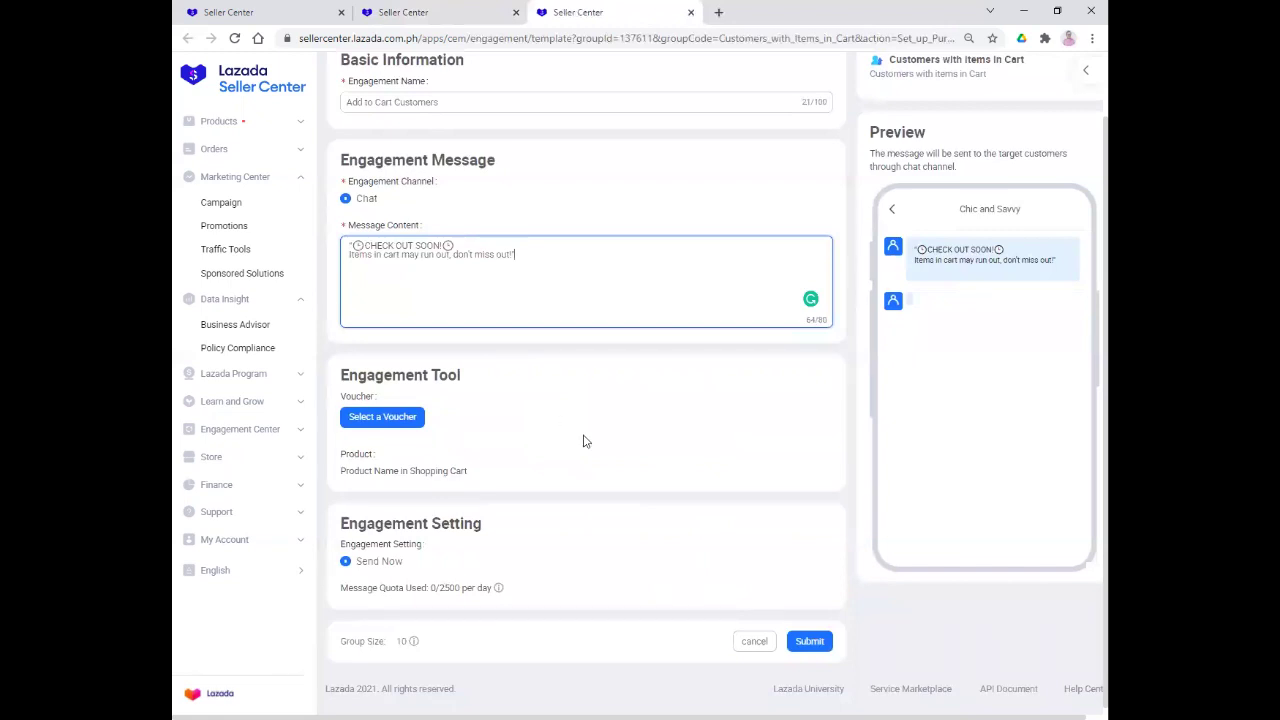
scroll(587, 440, up, 1)
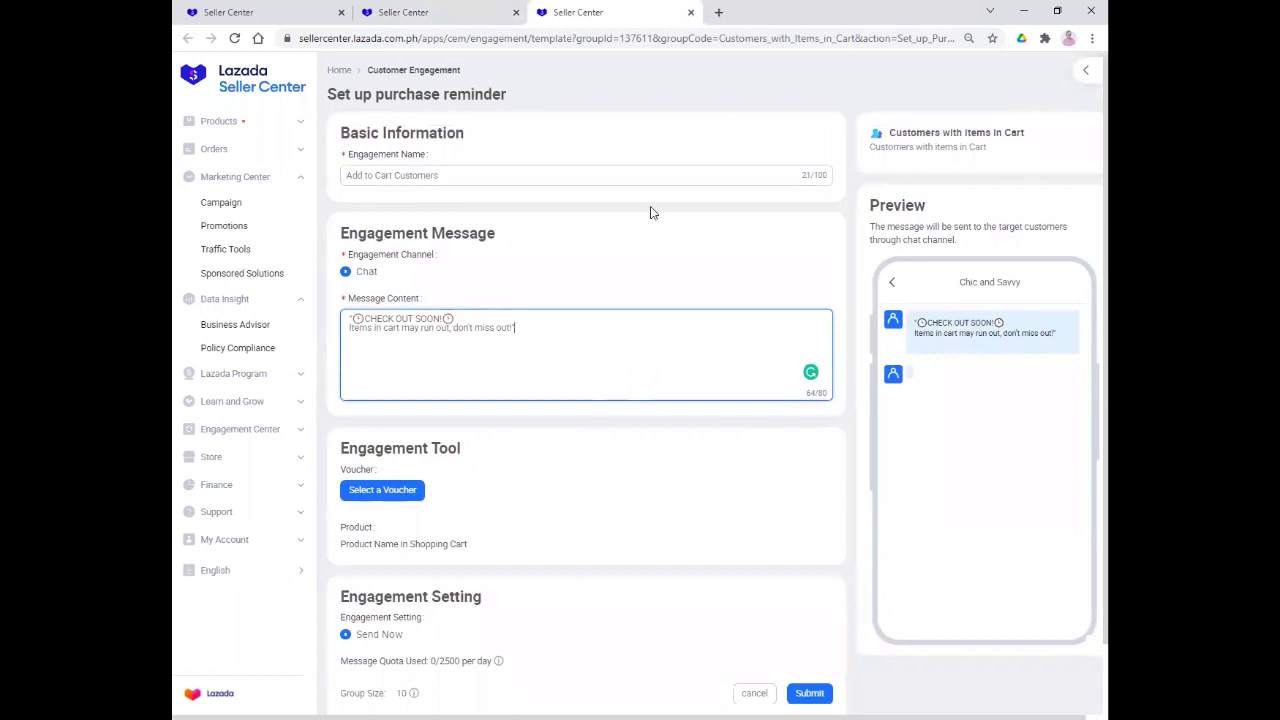
scroll(705, 468, down, 1)
scroll(706, 466, up, 1)
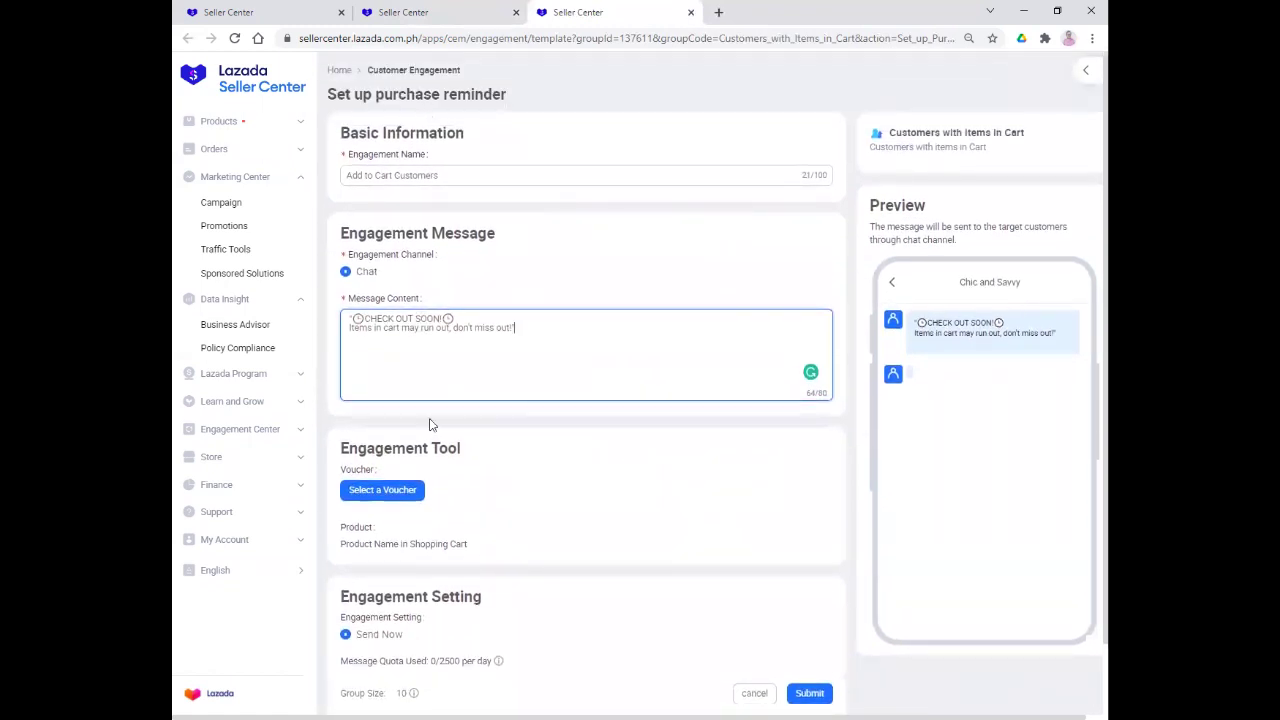
Return to the Customer Engagement page and review the Potential Buyers group cards and the engagement tools
click(299, 434)
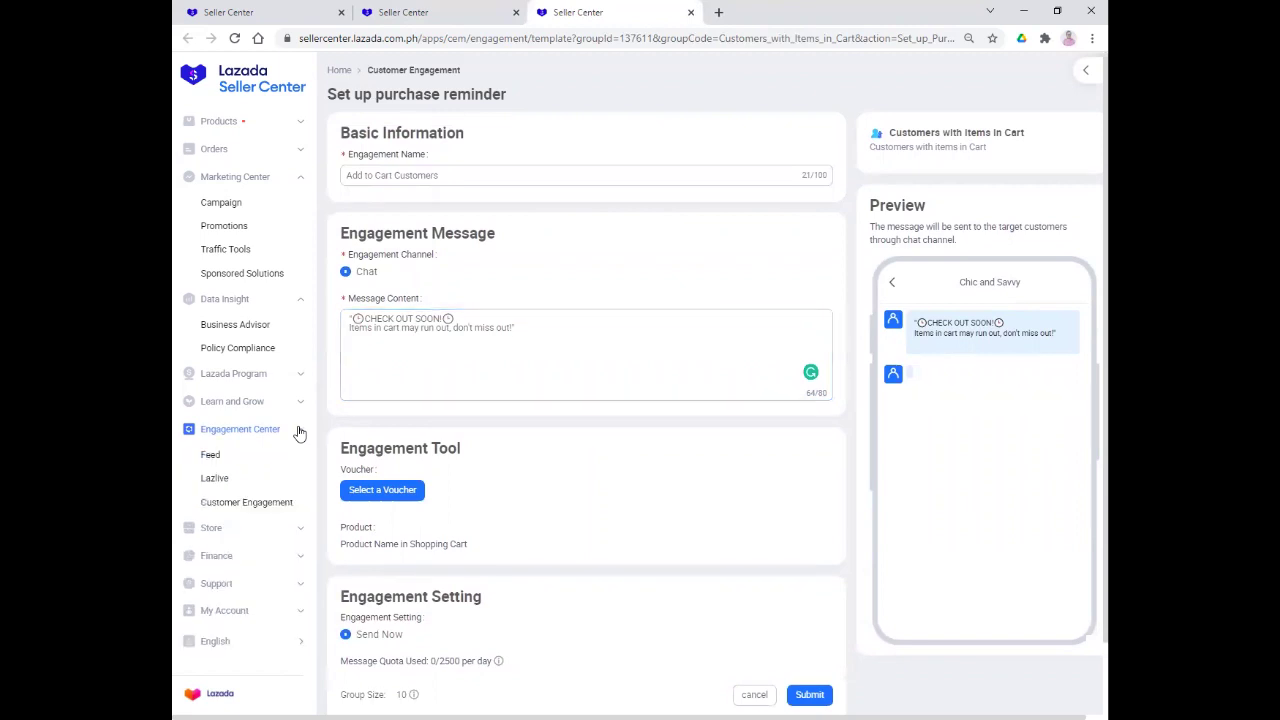
click(265, 505)
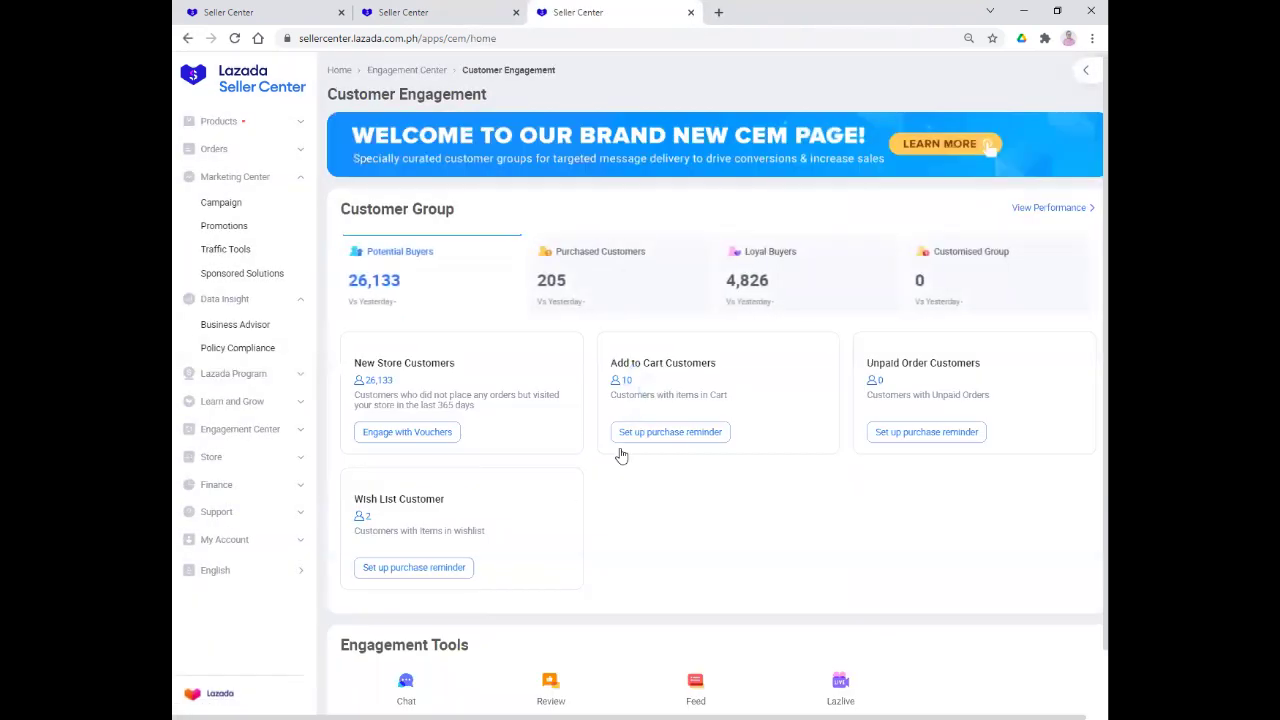
scroll(1030, 388, down, 1)
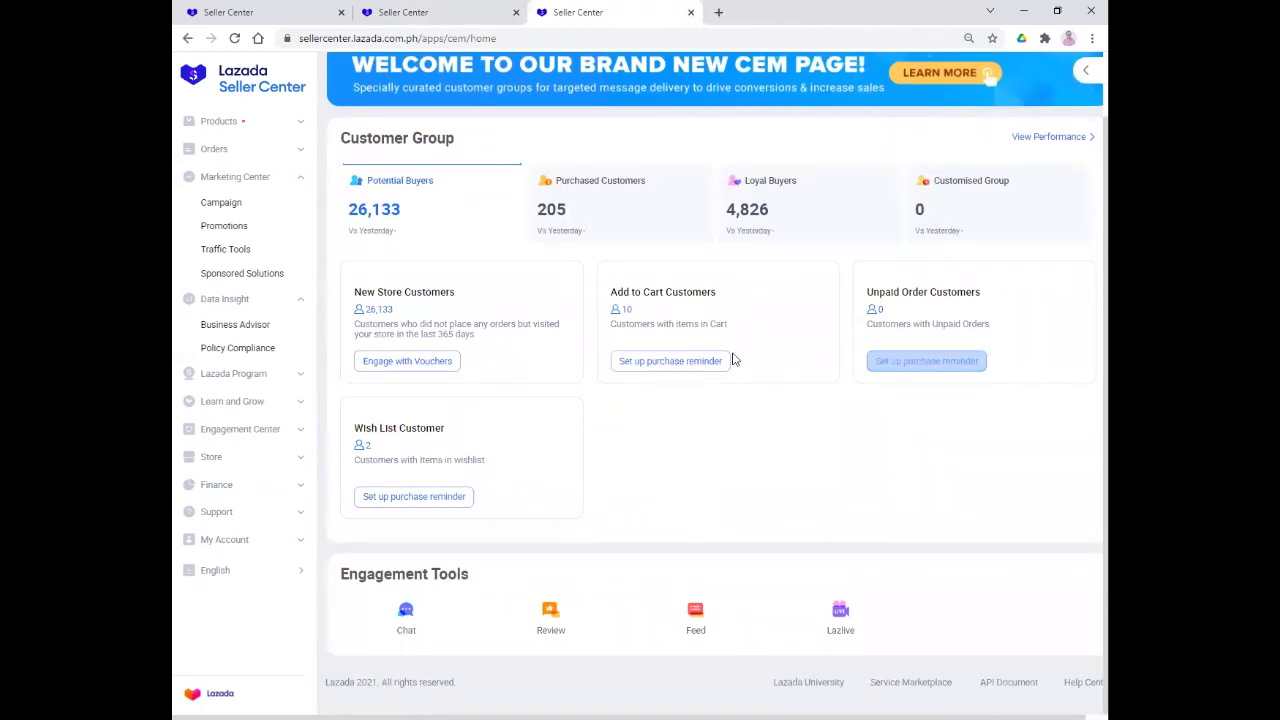
scroll(545, 492, up, 1)
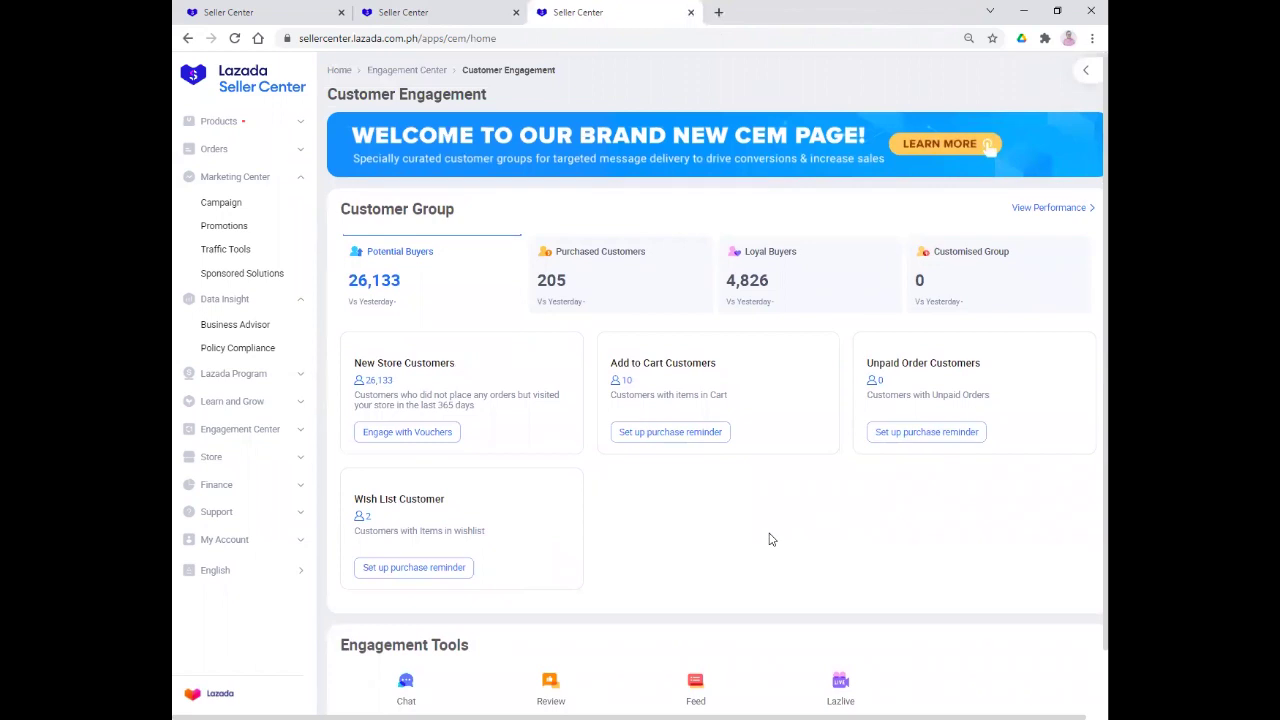
scroll(771, 511, down, 1)
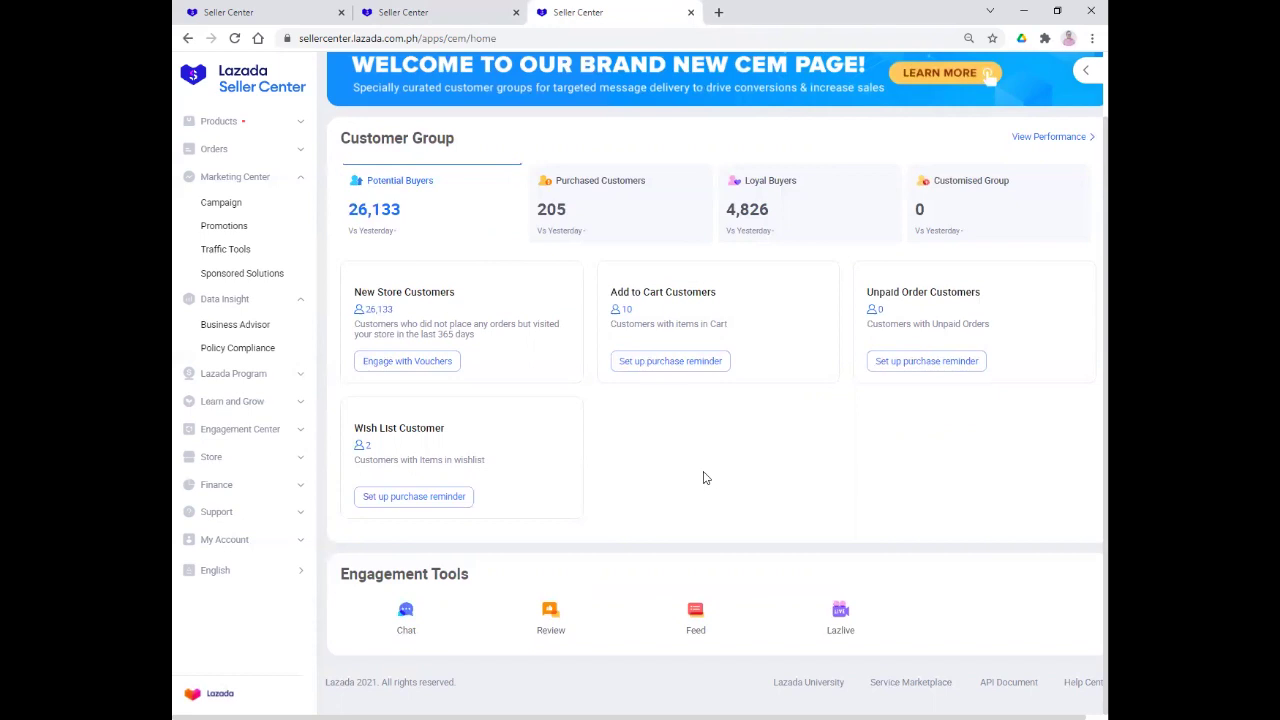
scroll(703, 478, up, 2)
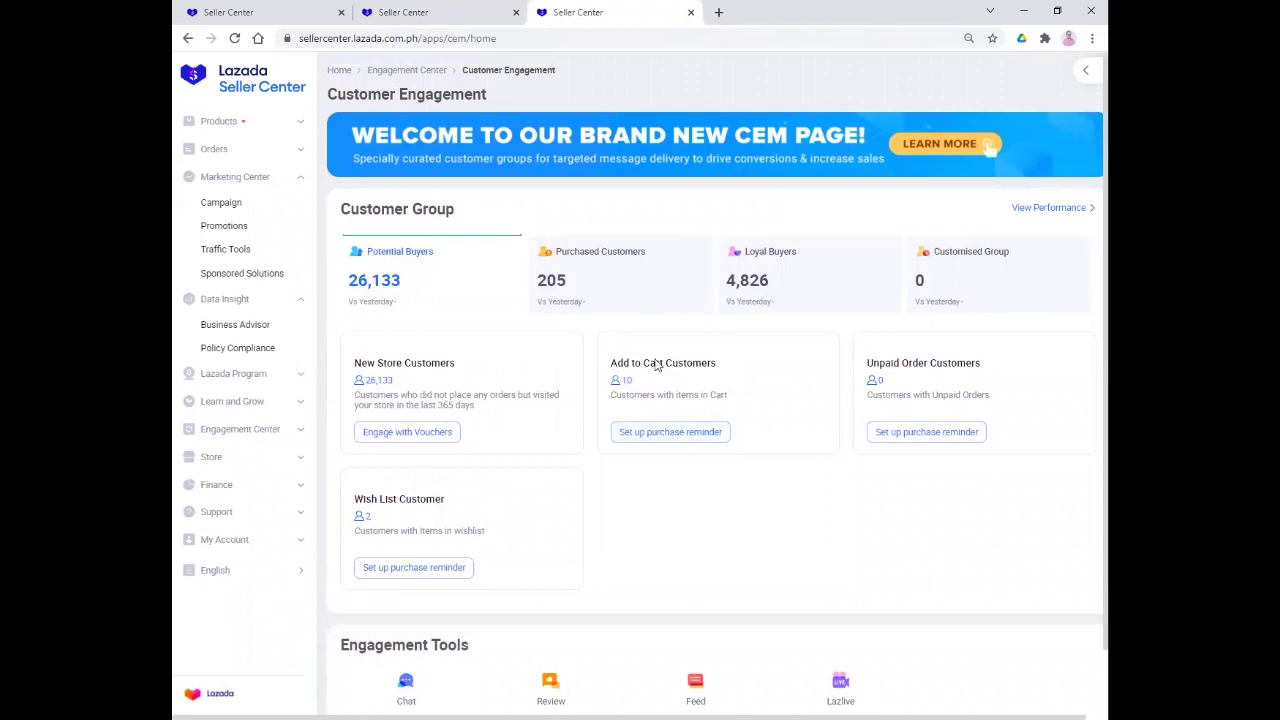
scroll(660, 375, down, 2)
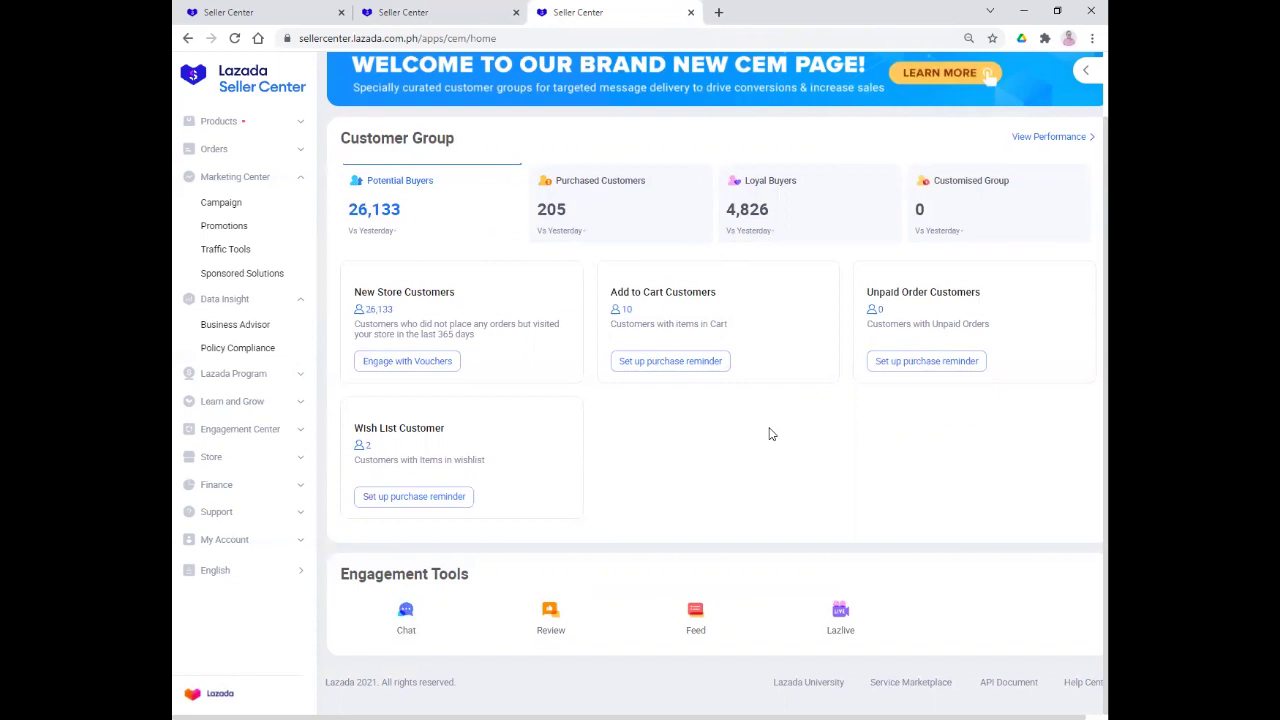
Review the customer cards and available actions in the Purchased Customers and Loyal Buyers groups
click(632, 212)
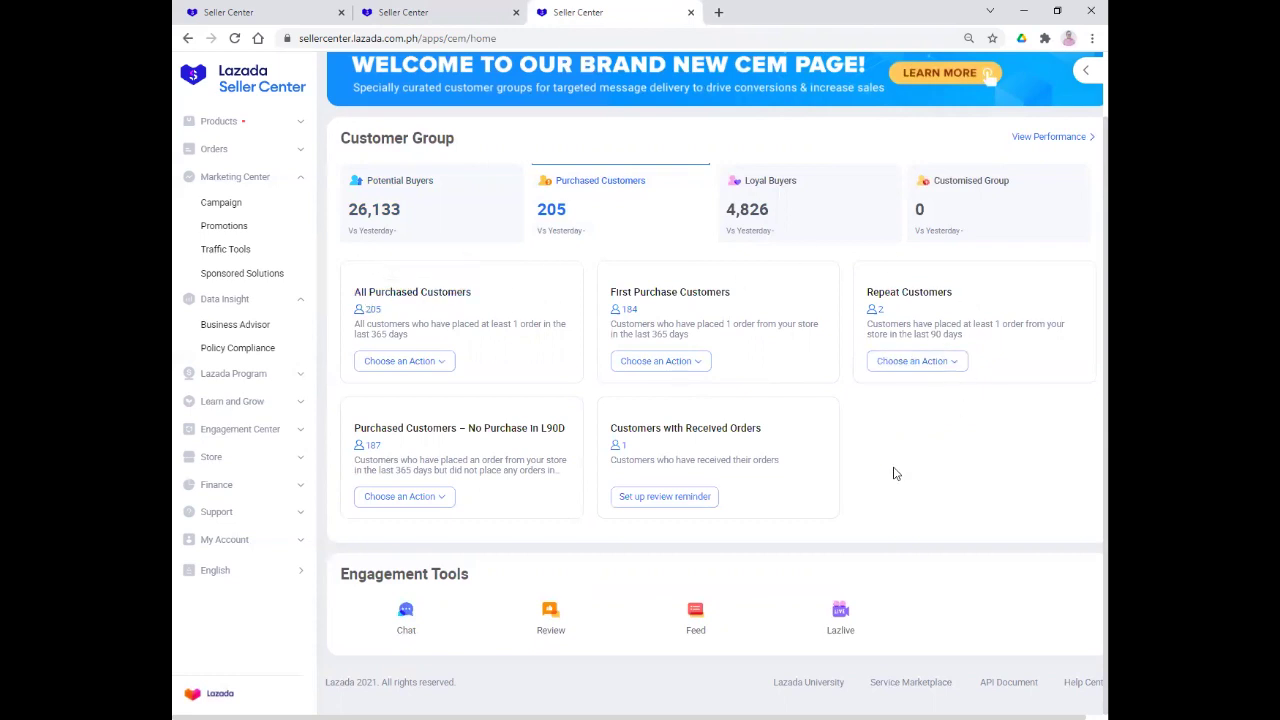
scroll(896, 474, up, 2)
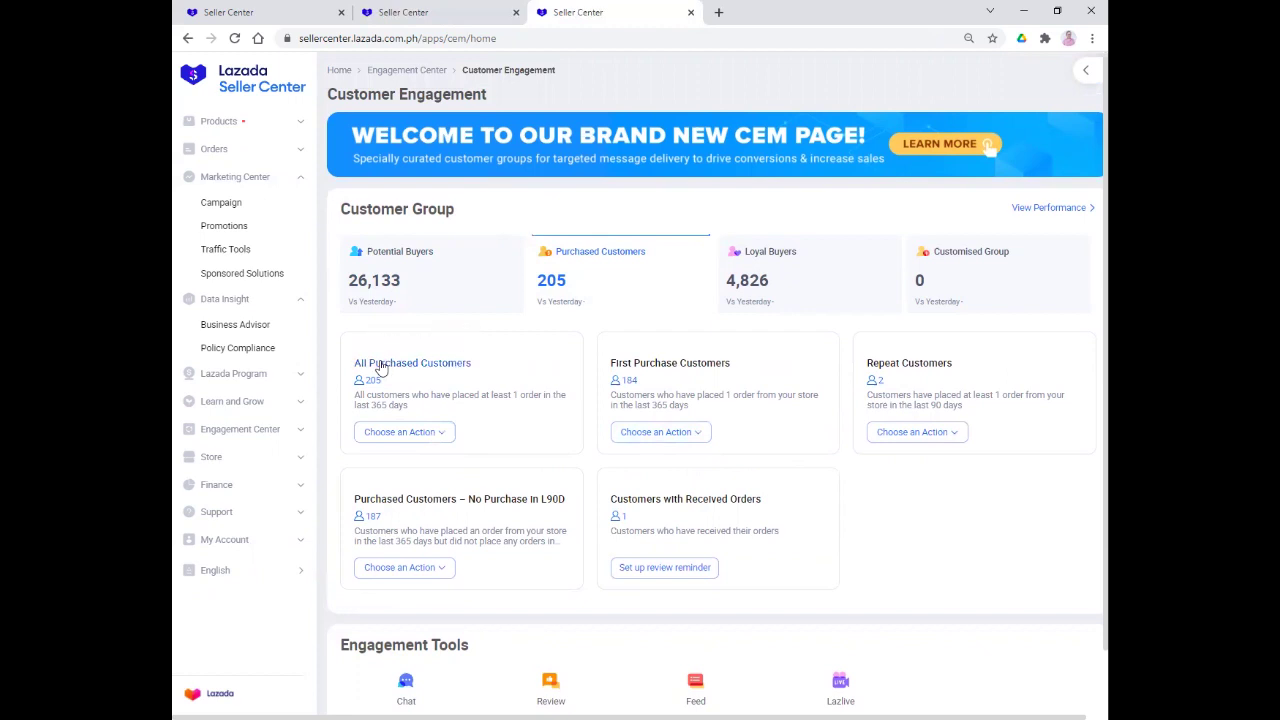
click(443, 434)
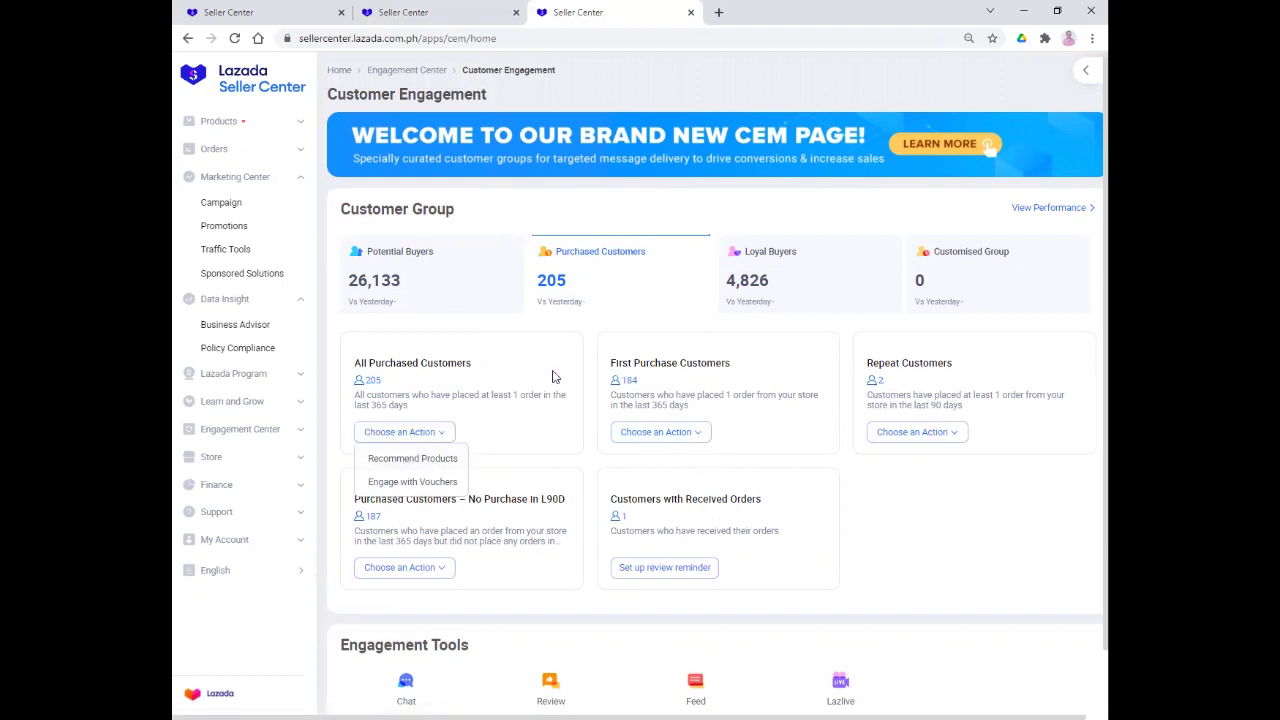
click(703, 436)
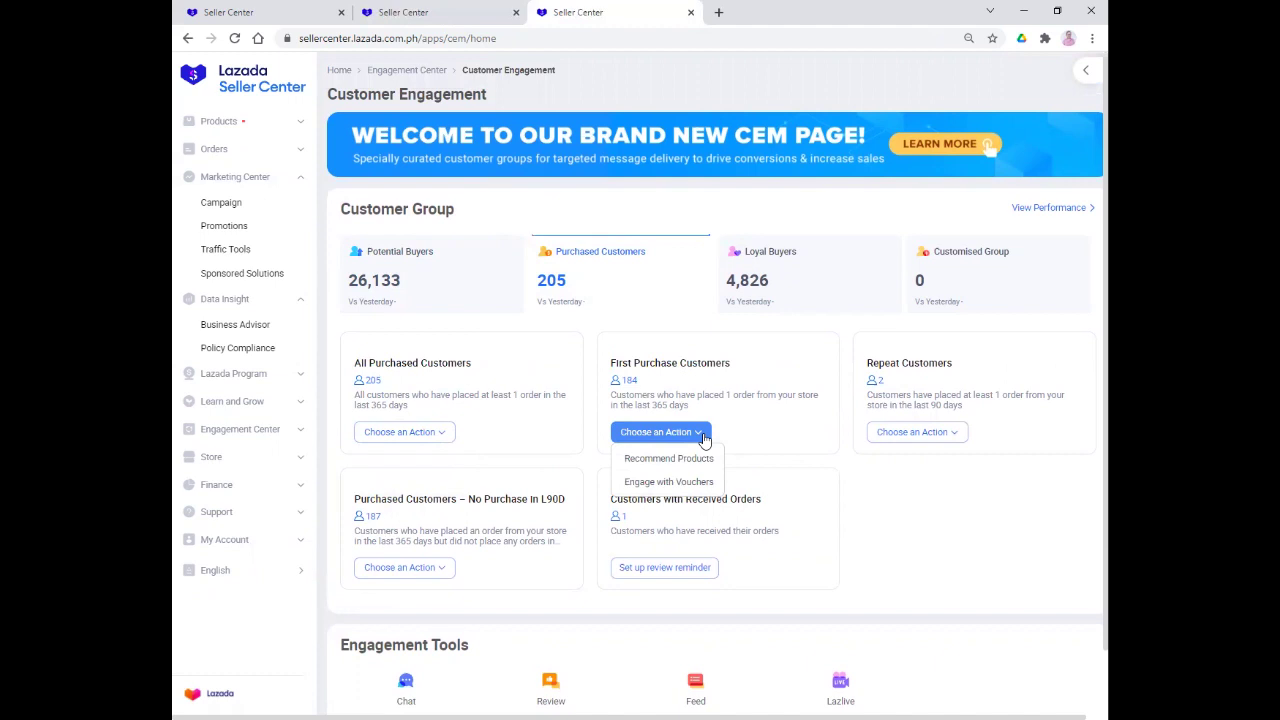
click(928, 486)
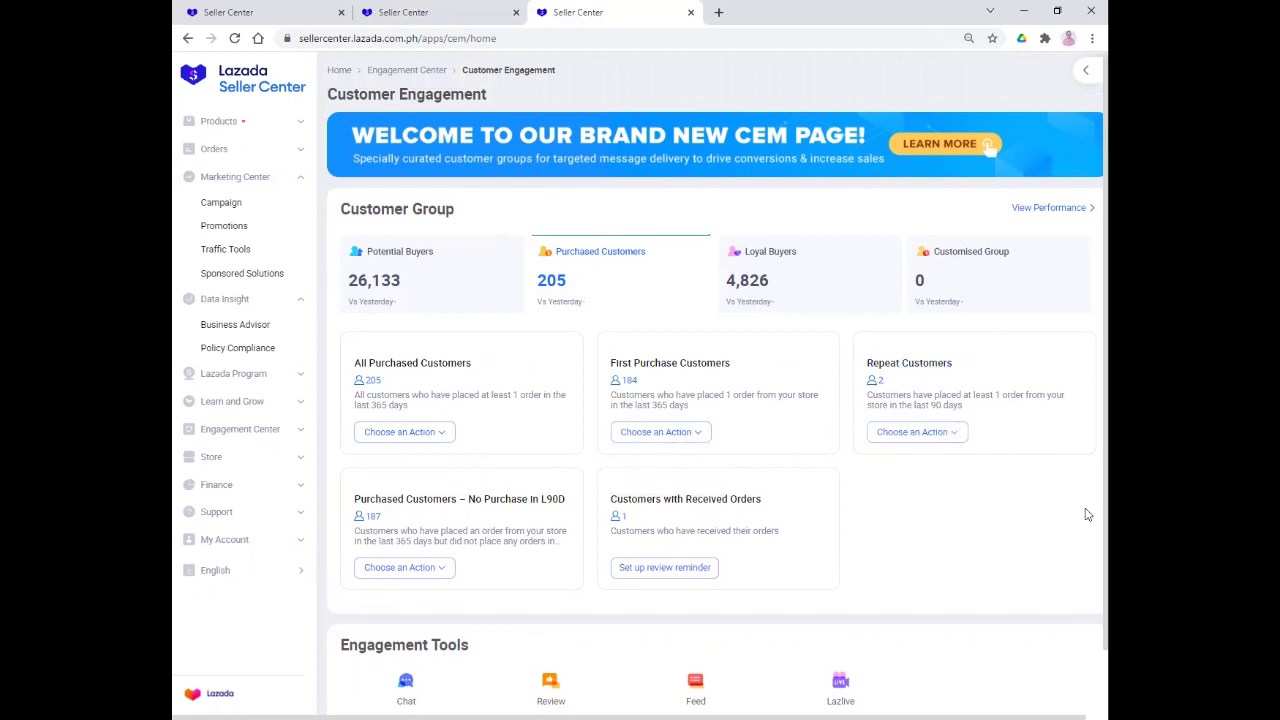
scroll(700, 550, down, 1)
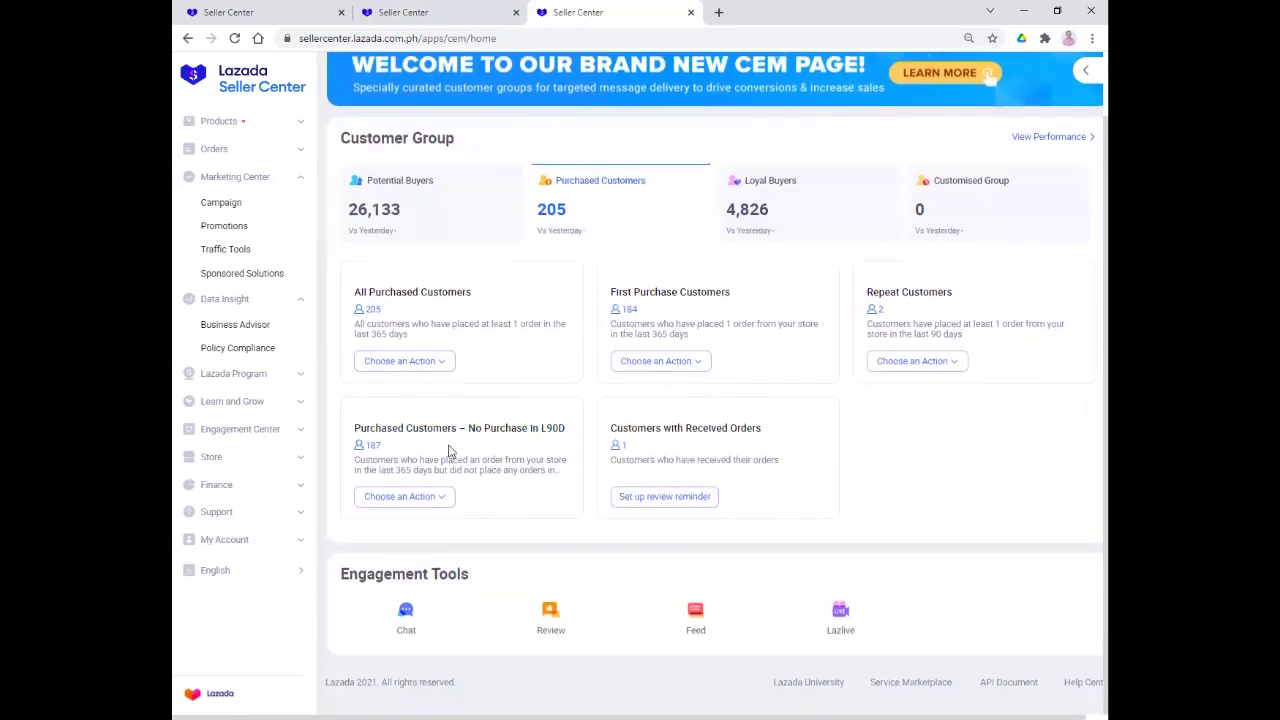
scroll(720, 530, up, 1)
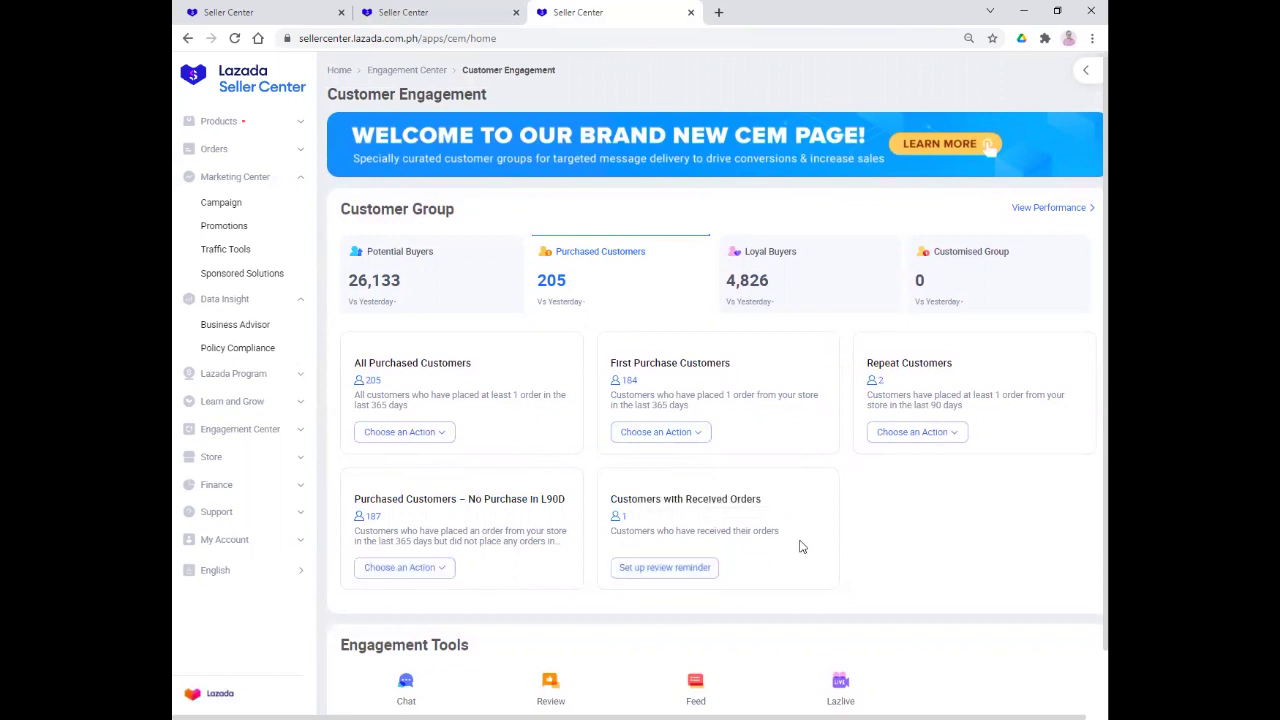
click(787, 267)
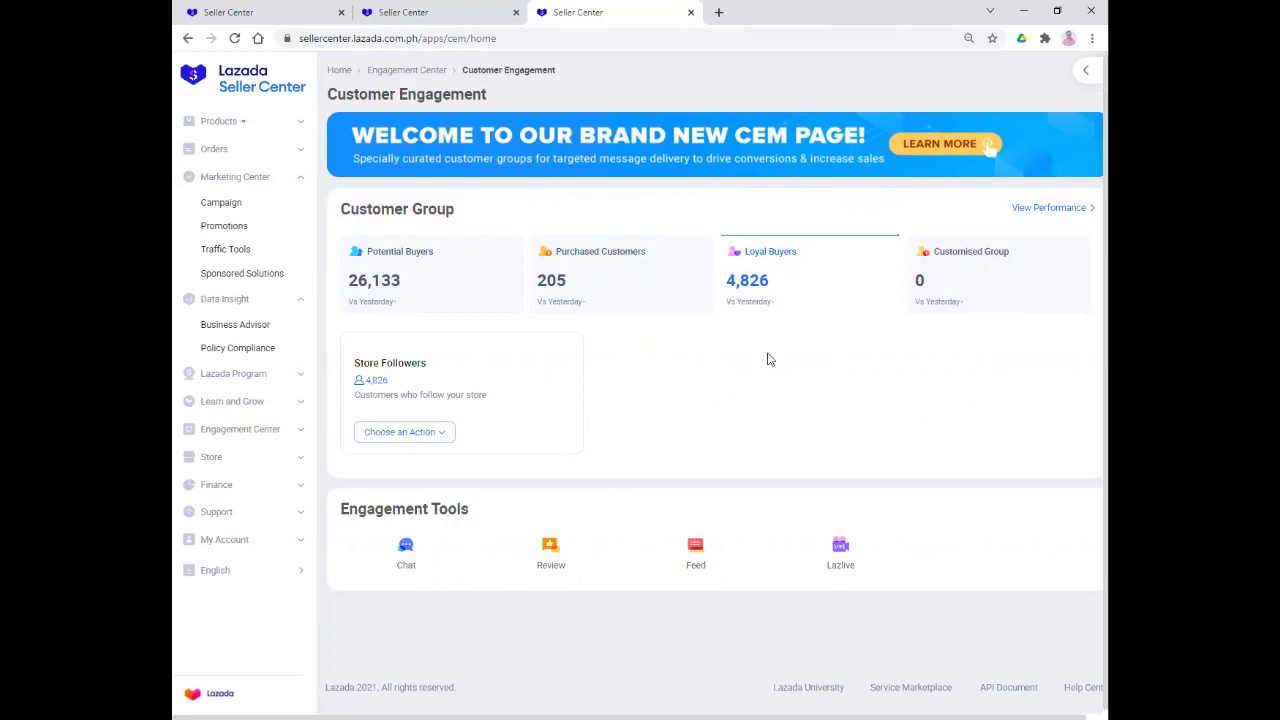
mouse_move(443, 440)
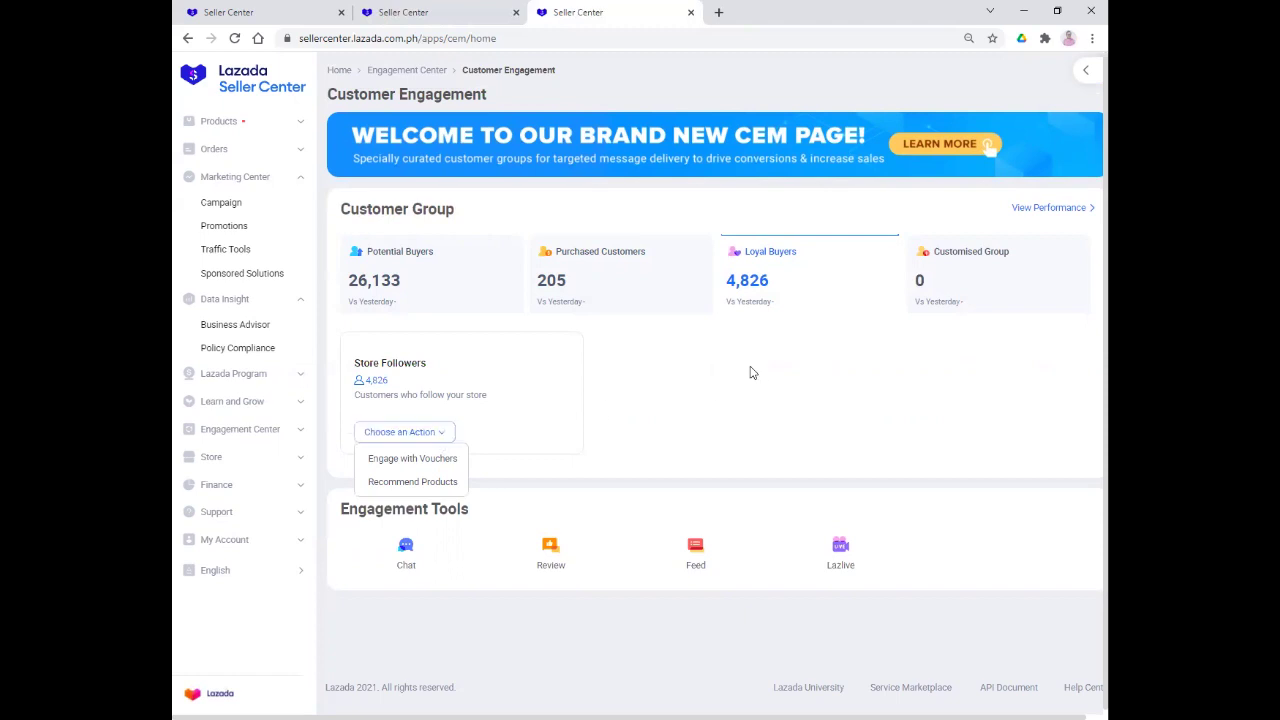
Start a new customized group from Customised Group and show its name and description fields
click(967, 277)
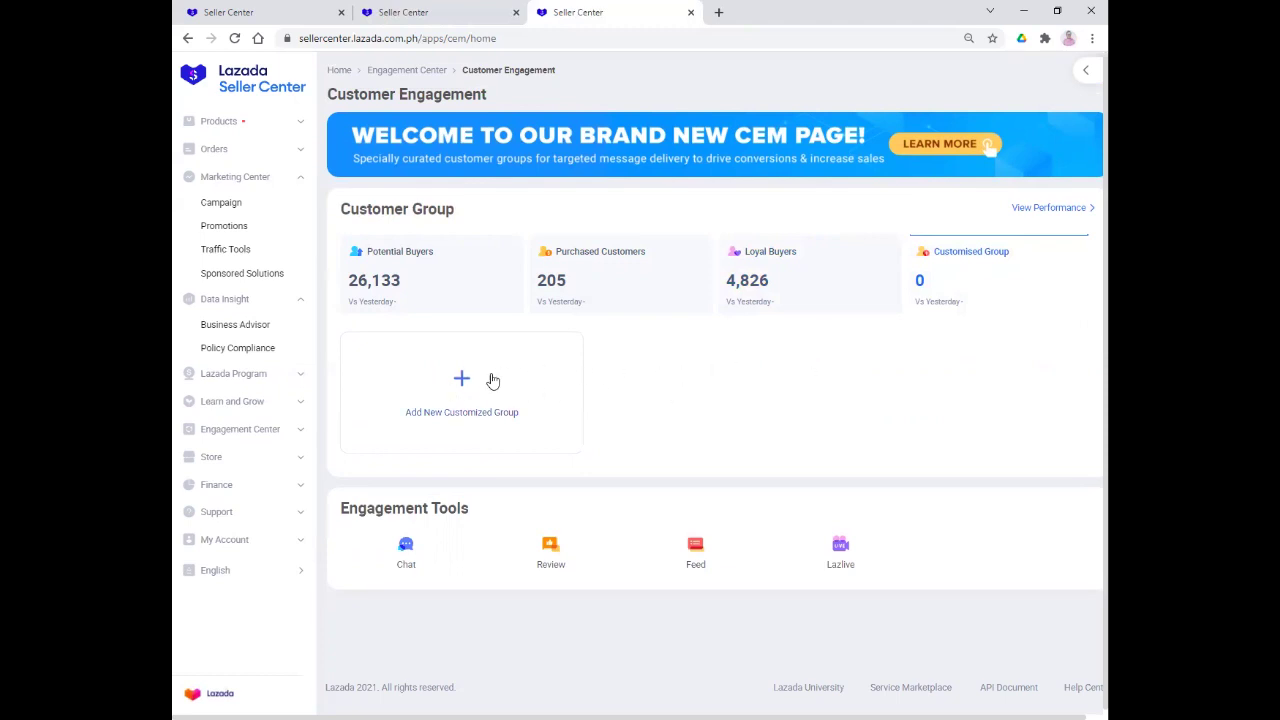
click(460, 381)
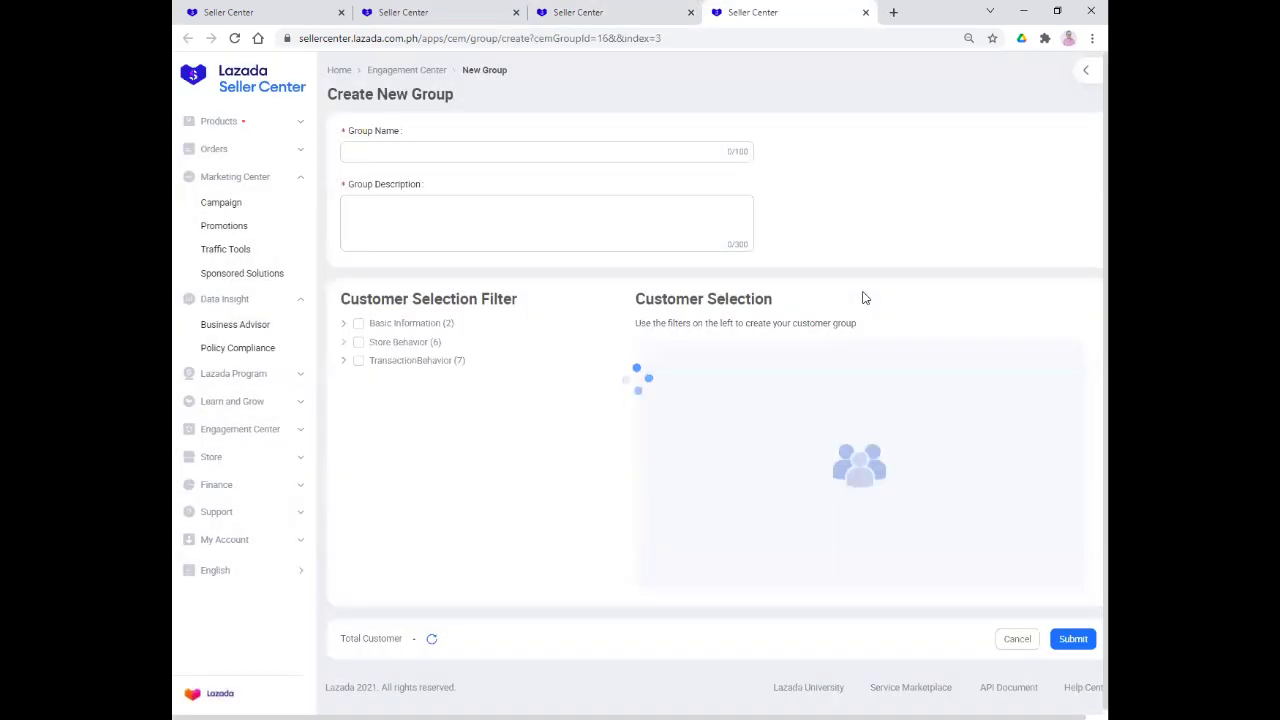
click(368, 152)
click(463, 217)
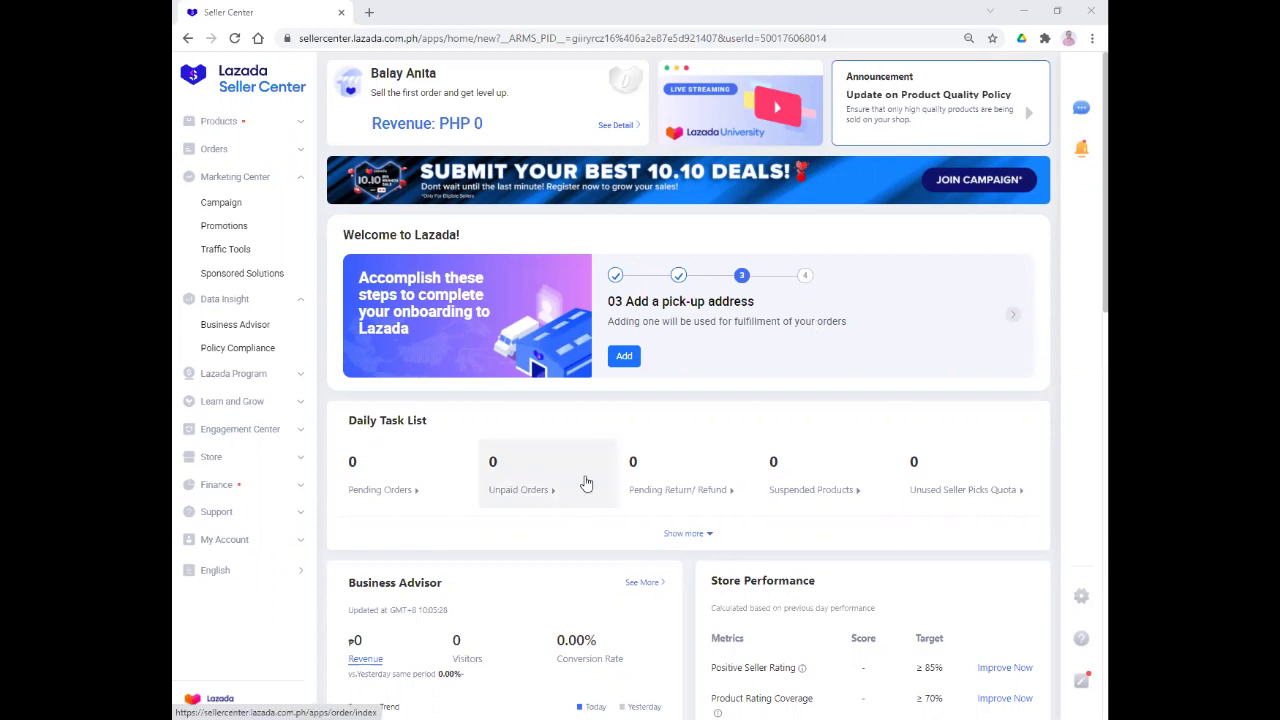
Collapse the Data Insight and Marketing Center sections of the Seller Center navigation
click(302, 435)
click(302, 435)
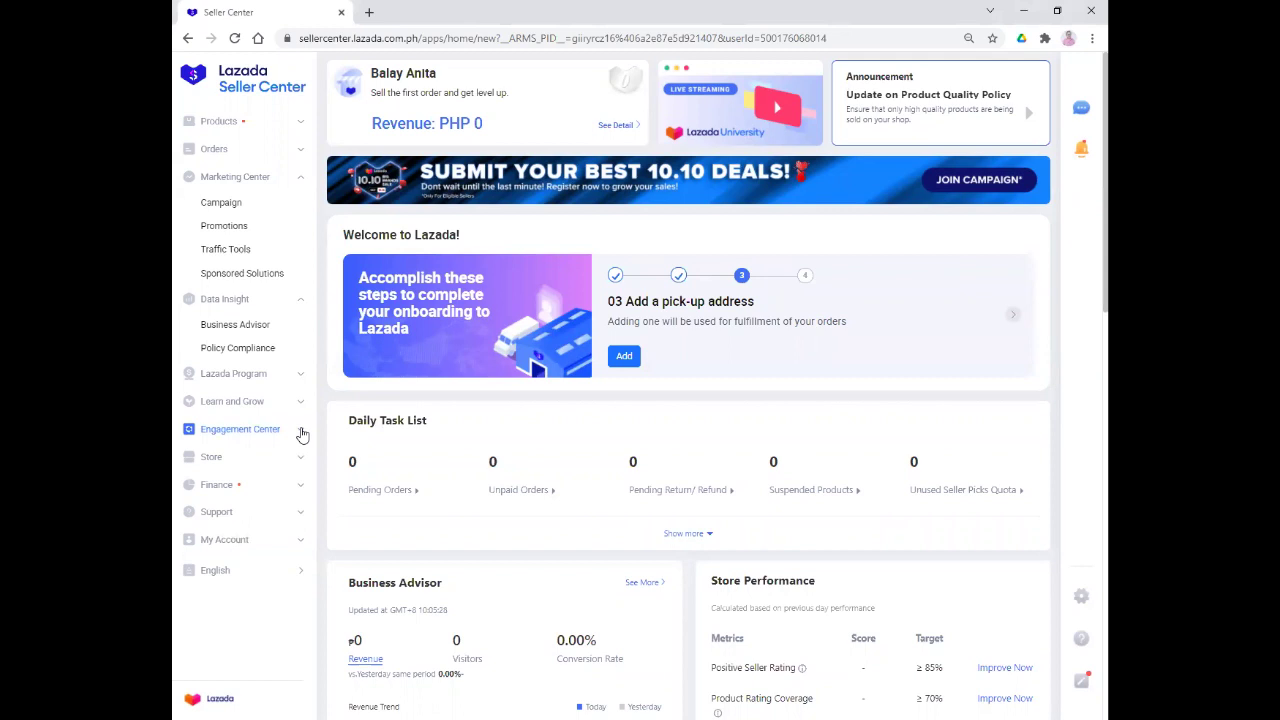
click(300, 300)
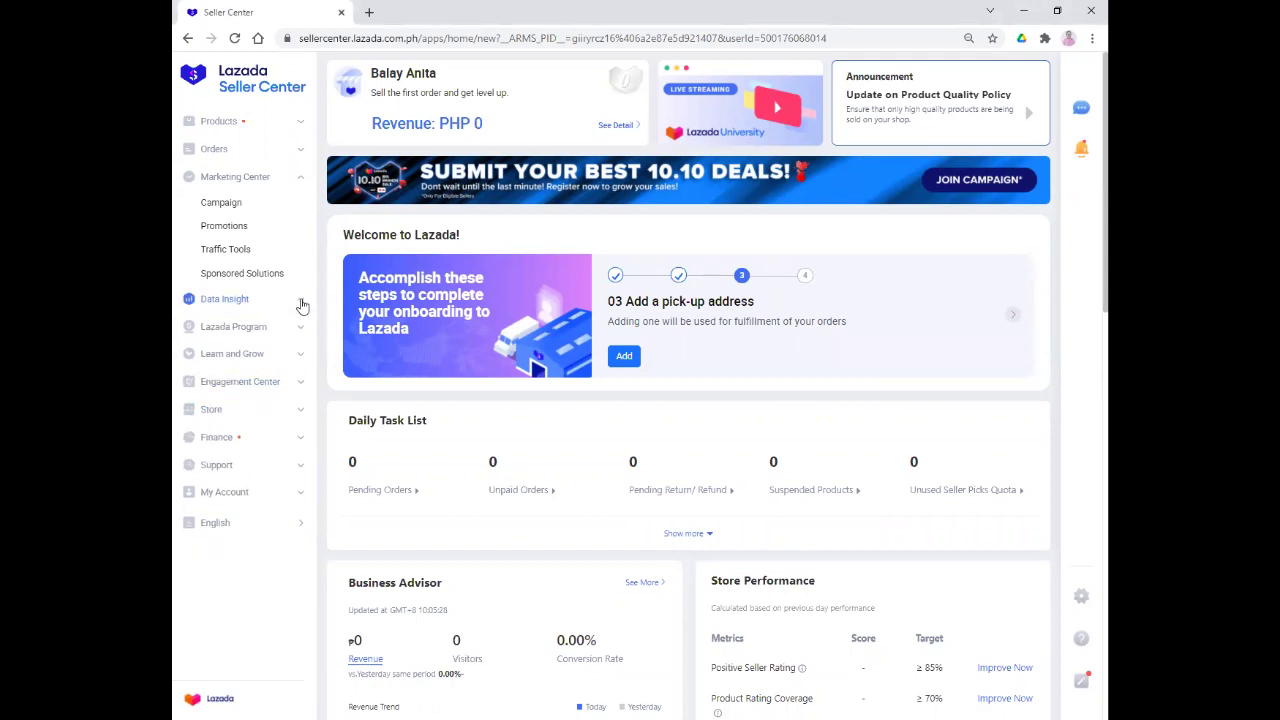
click(300, 176)
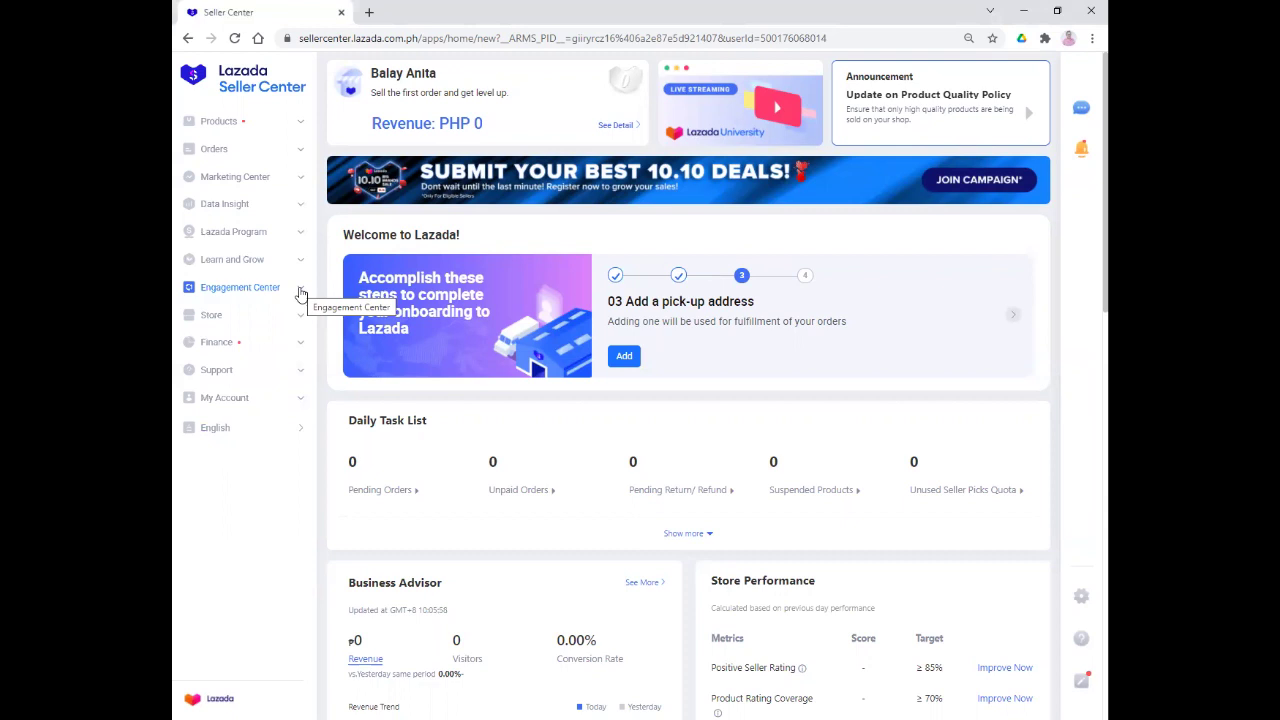
Open Customer Engagement under Engagement Center and review the metrics required for CEM access
scroll(690, 455, down, 5)
scroll(710, 444, up, 5)
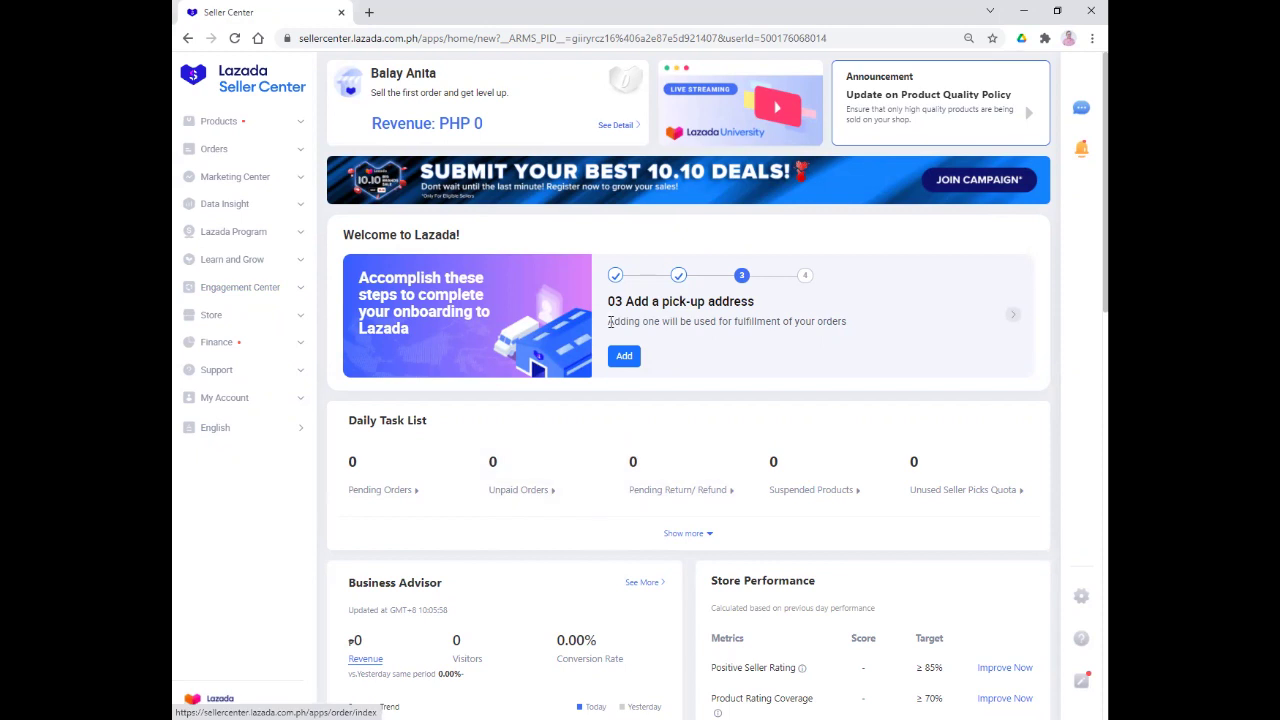
click(302, 291)
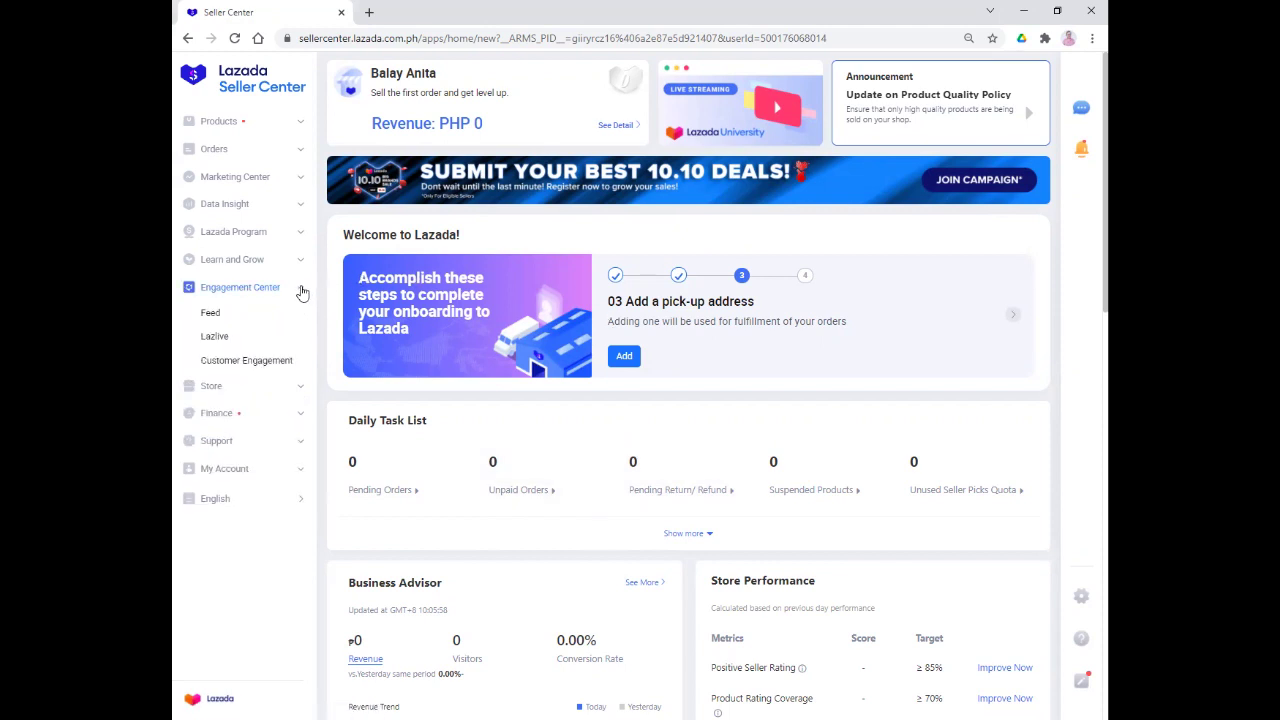
click(260, 362)
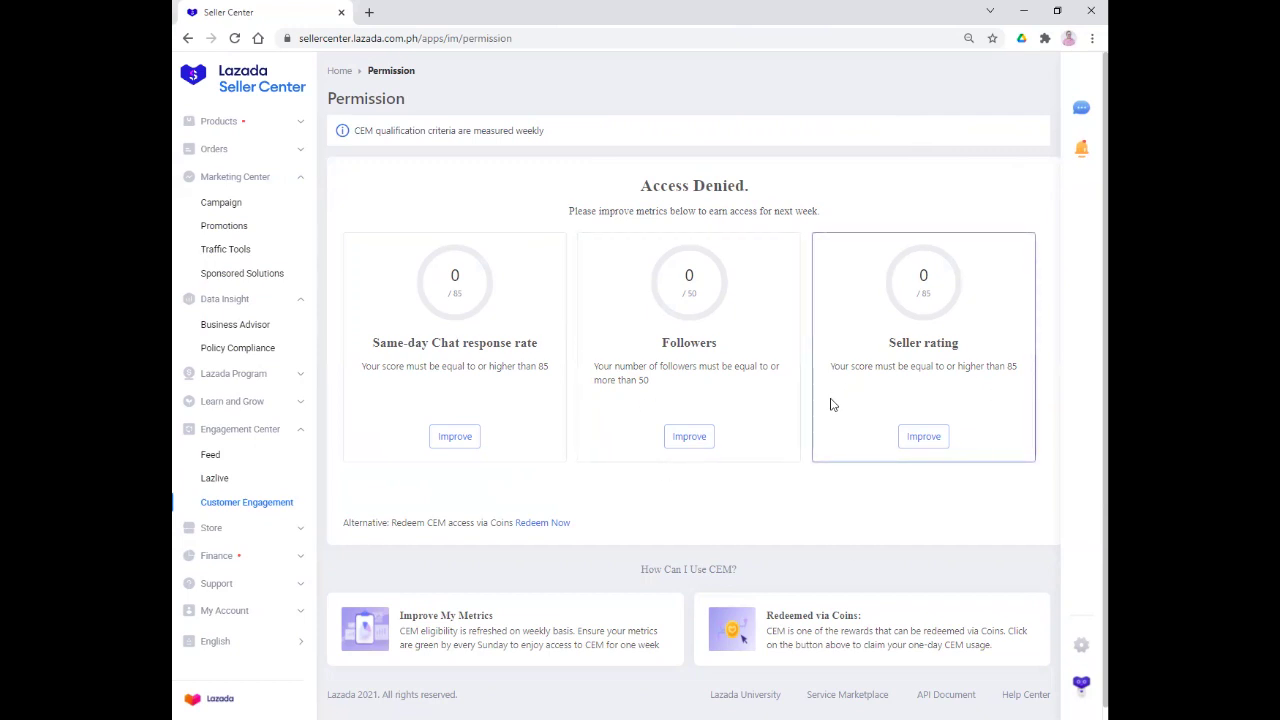
scroll(858, 493, down, 1)
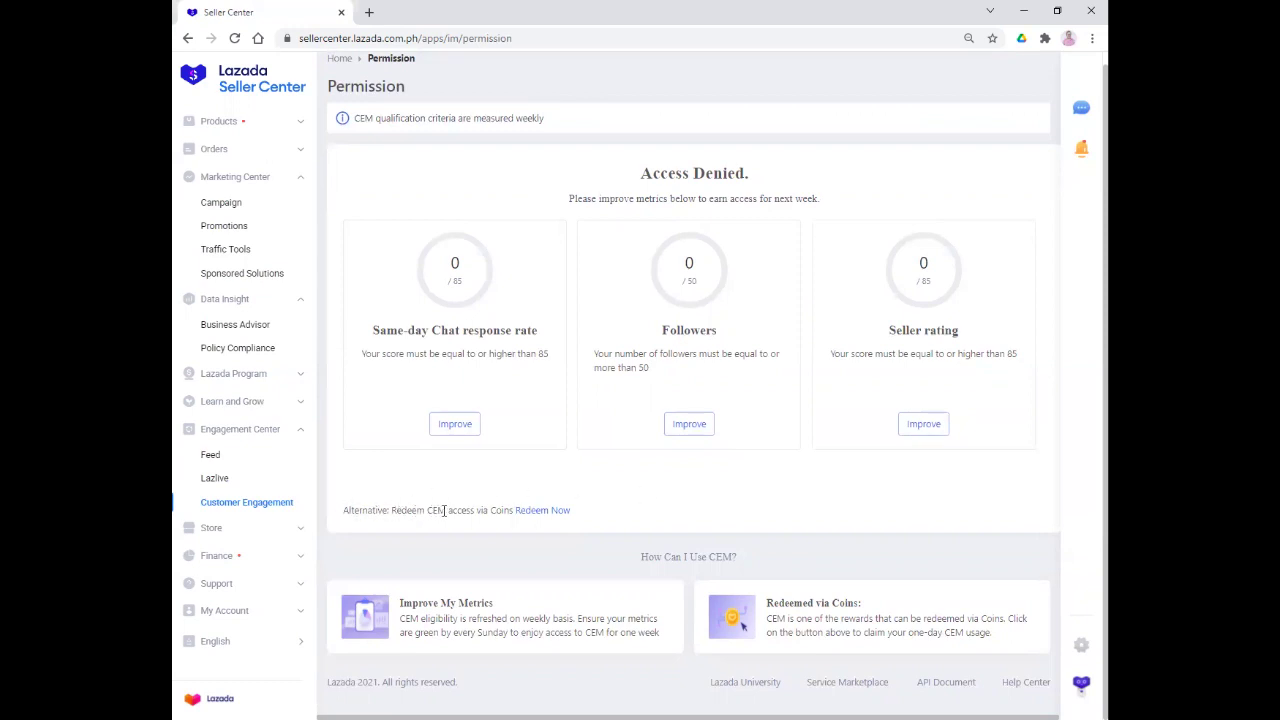
Open the coin redemption page for CEM access, reload it, and examine the reward's description, coin cost and redeem limitation
click(548, 514)
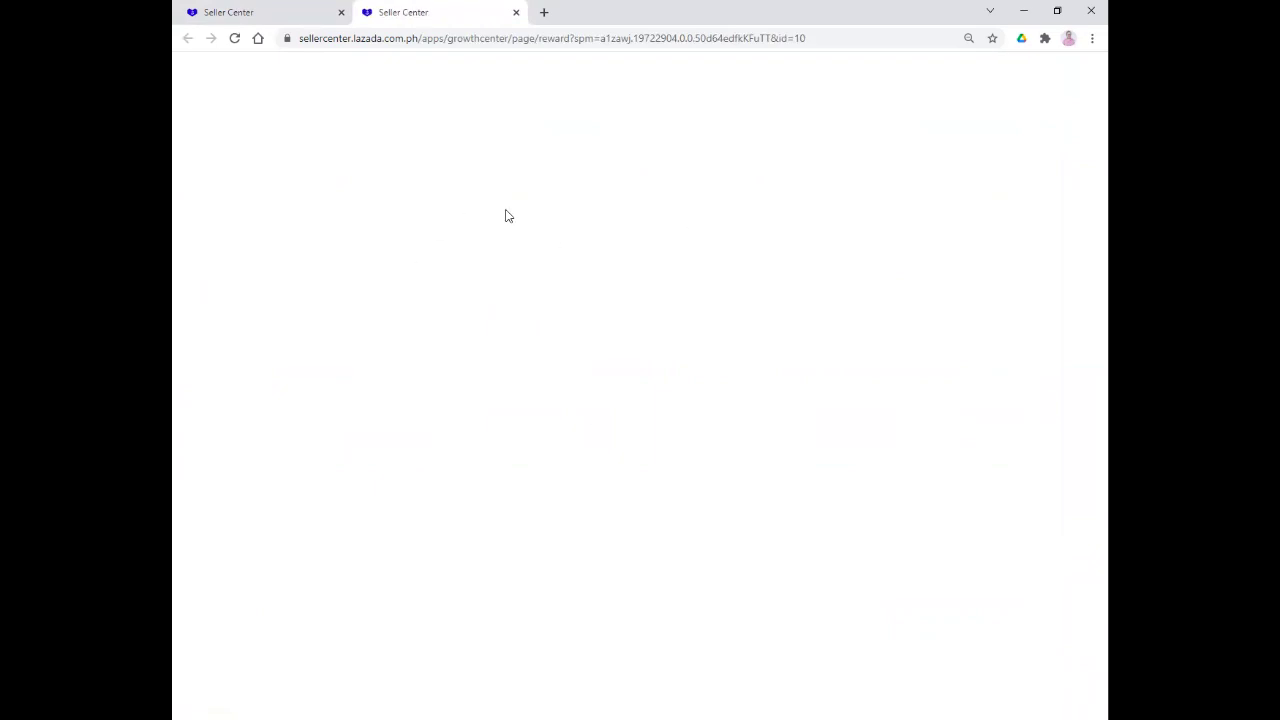
click(234, 38)
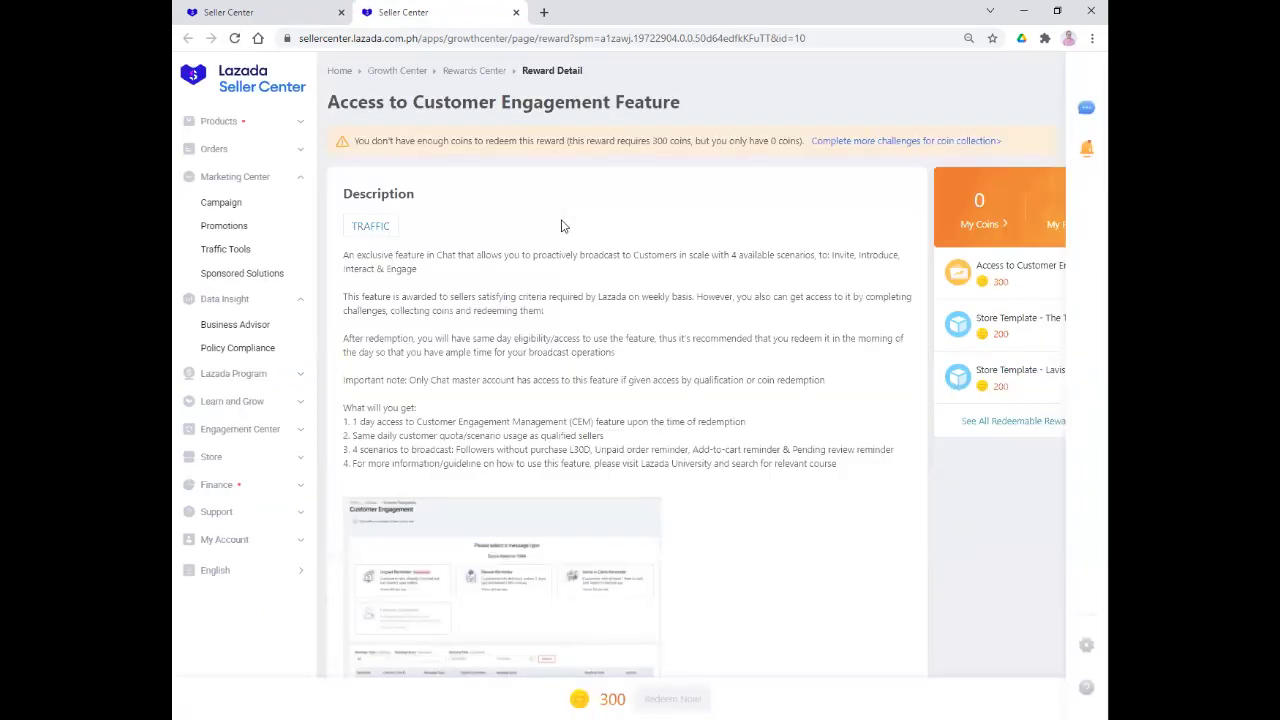
scroll(754, 497, down, 2)
scroll(754, 497, up, 2)
scroll(672, 513, down, 1)
scroll(672, 513, down, 1)
scroll(930, 556, up, 1)
key(ctrl+minus)
key(ctrl+minus)
key(ctrl+minus)
key(ctrl+minus)
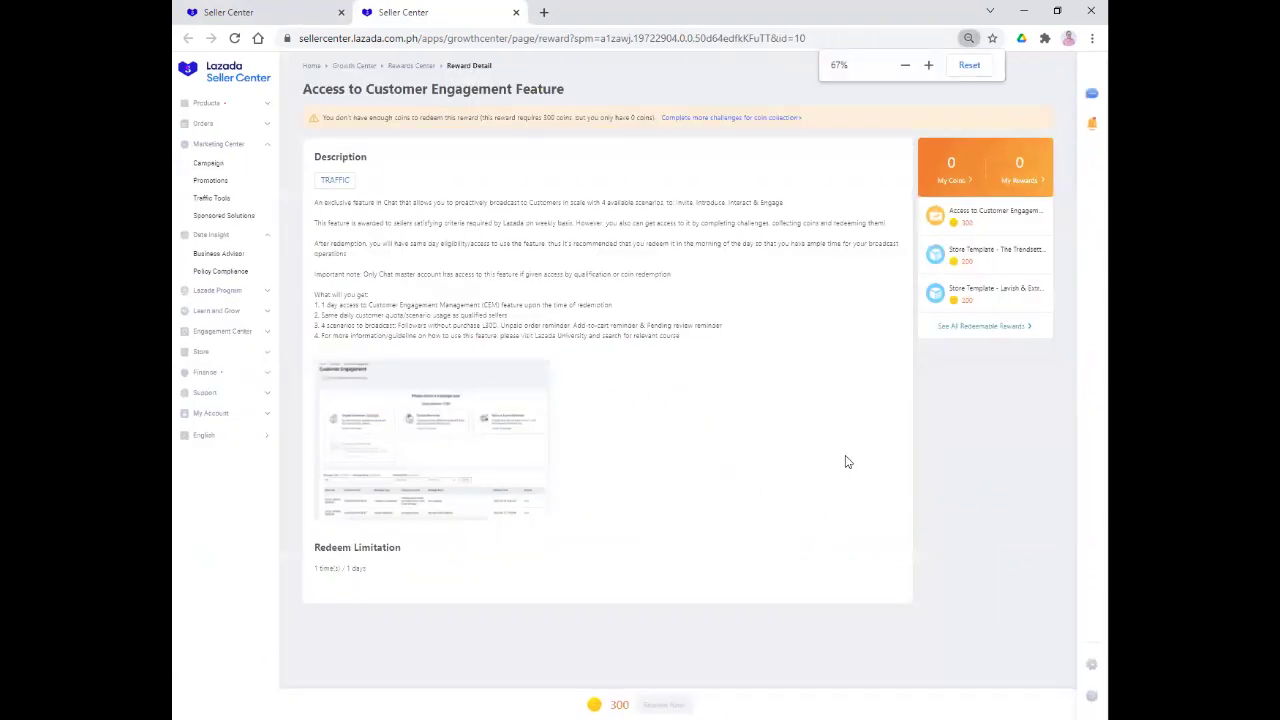
key(ctrl+plus)
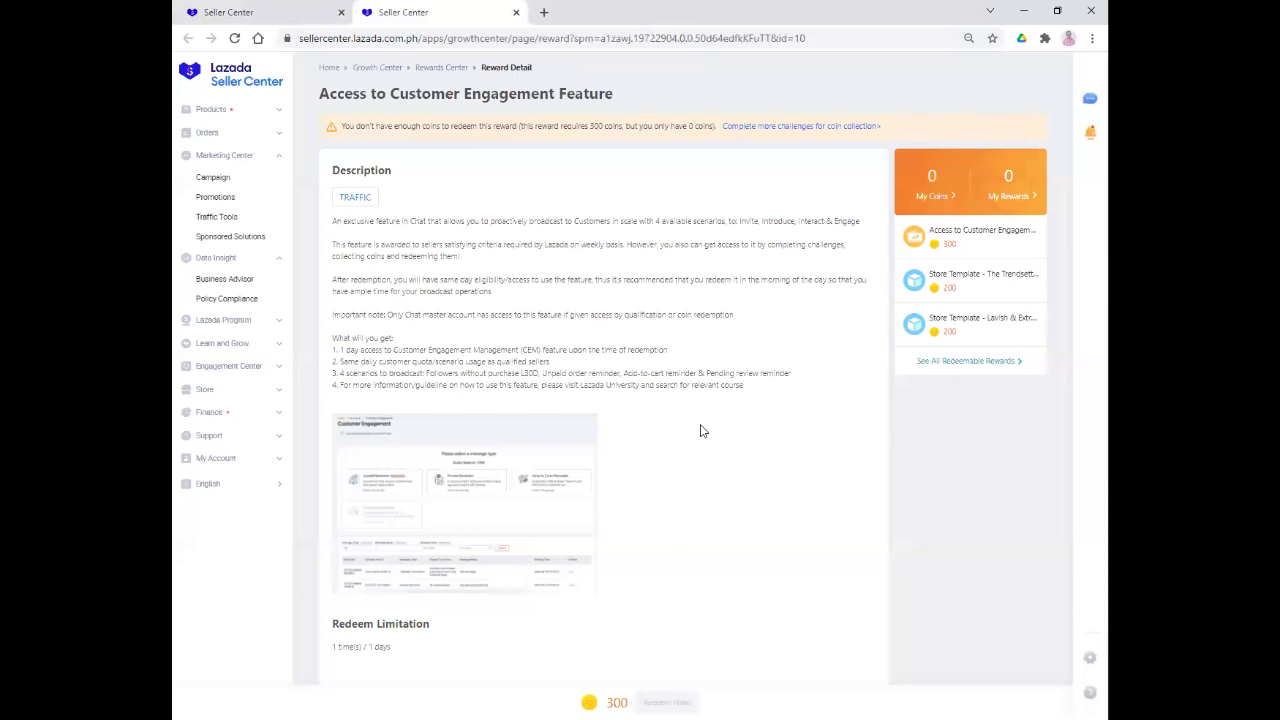
scroll(700, 431, down, 1)
scroll(700, 431, up, 1)
key(ctrl+plus)
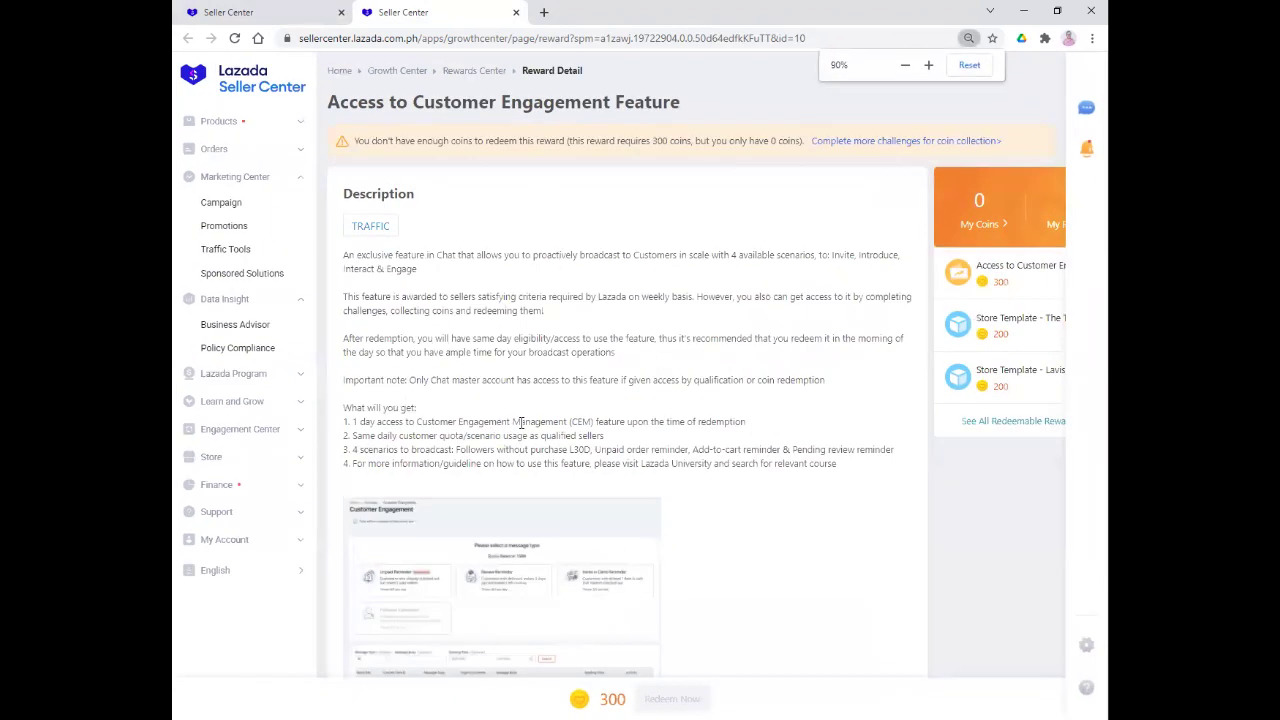
Return to the Customer Engagement permission page, and open Feed Management from the Engagement Center
click(298, 430)
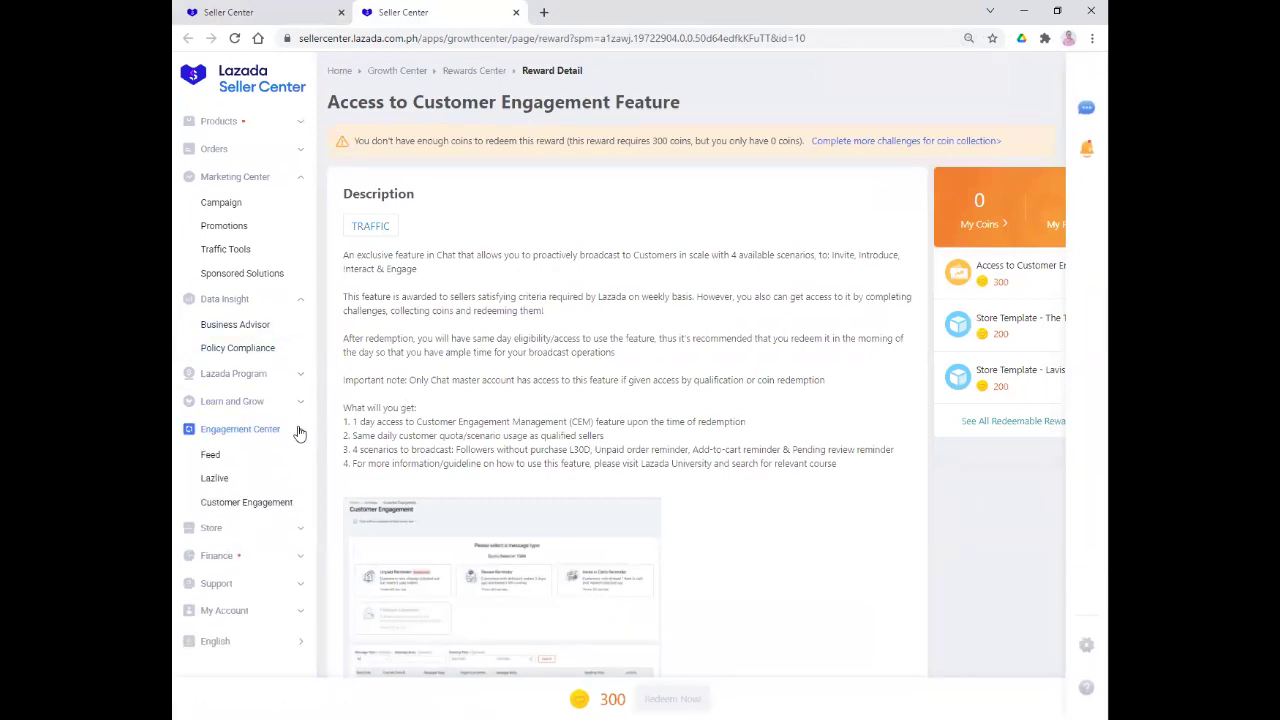
click(265, 506)
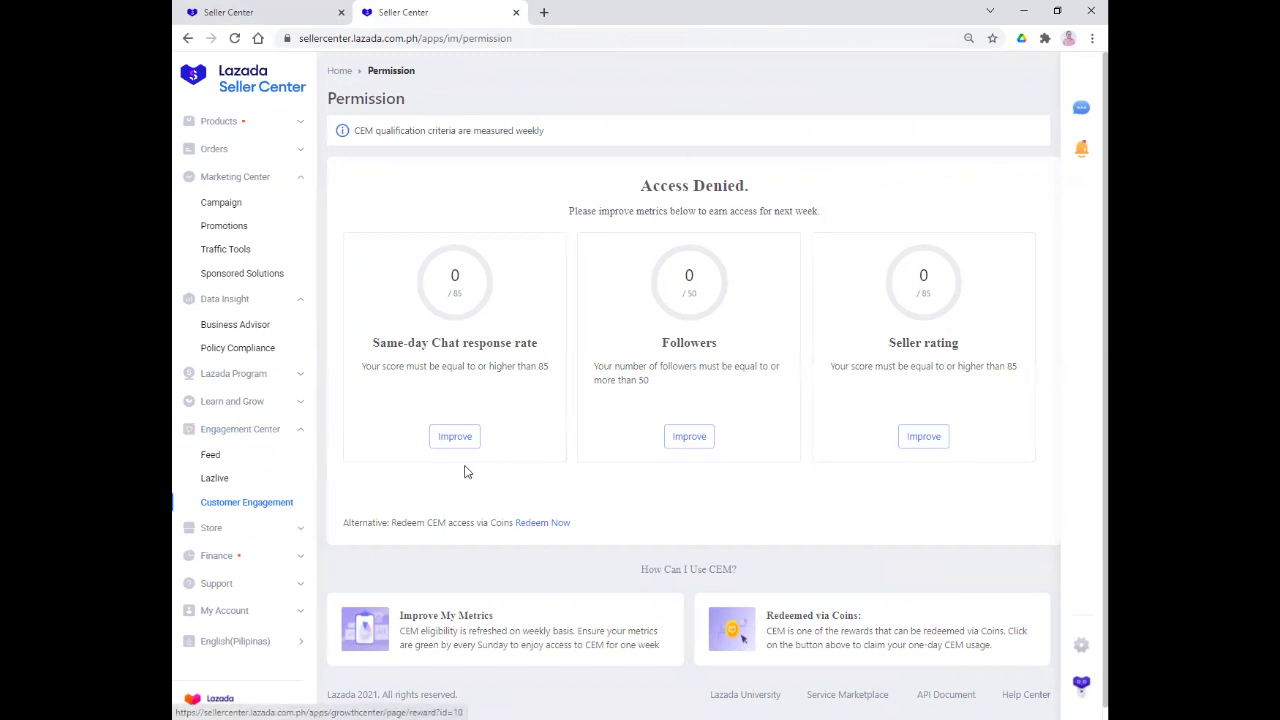
click(210, 456)
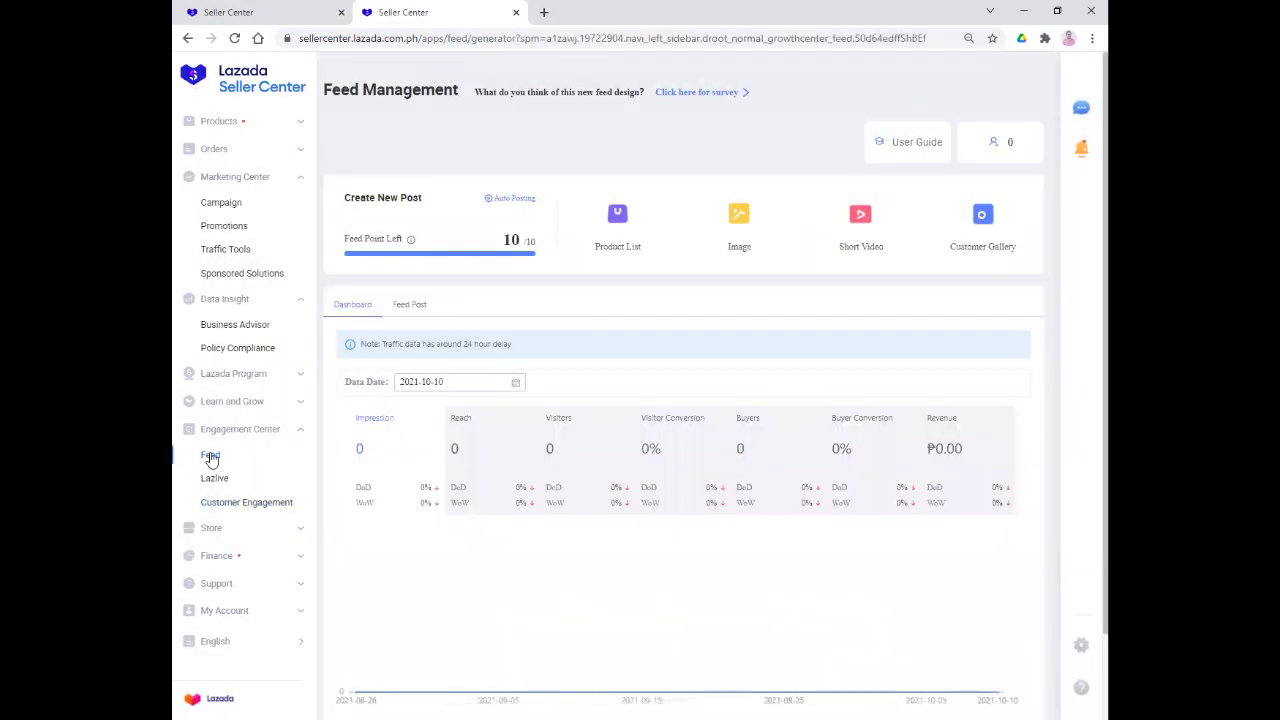